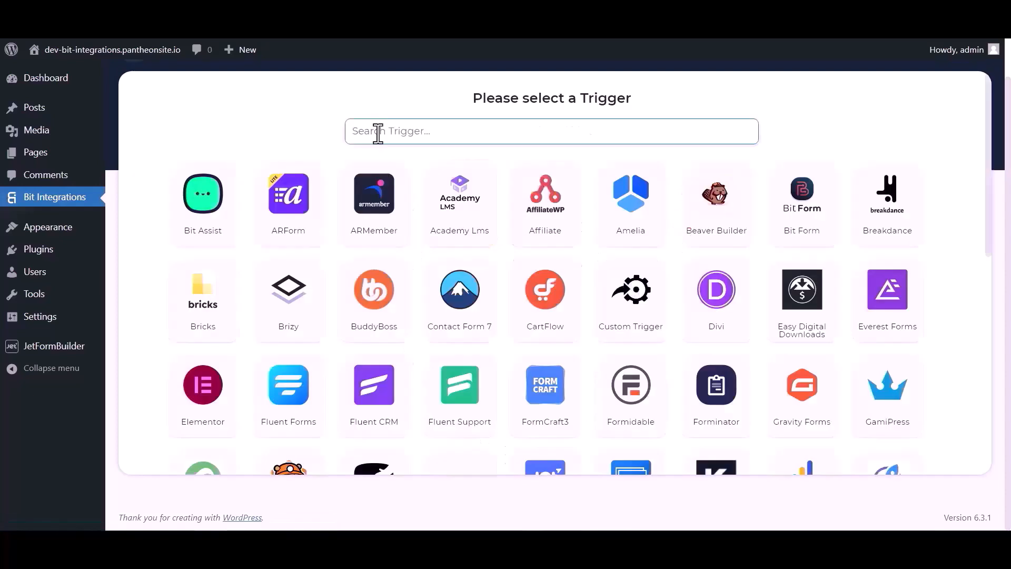
- Start an integration triggered by JetForm Builder, copy its webhook URL and fetch incoming data
left_click(377, 132)
type("jet")
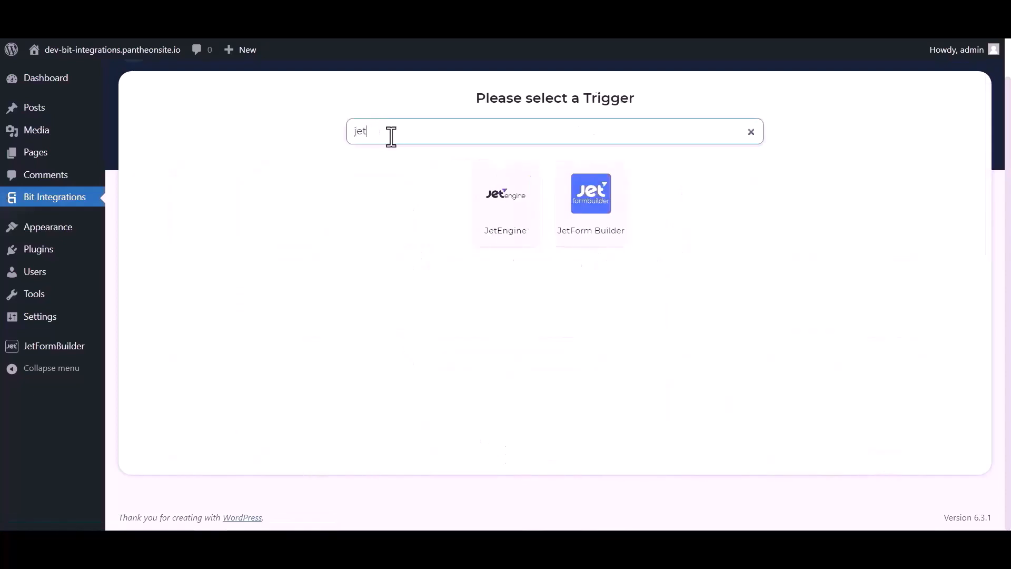
left_click(593, 225)
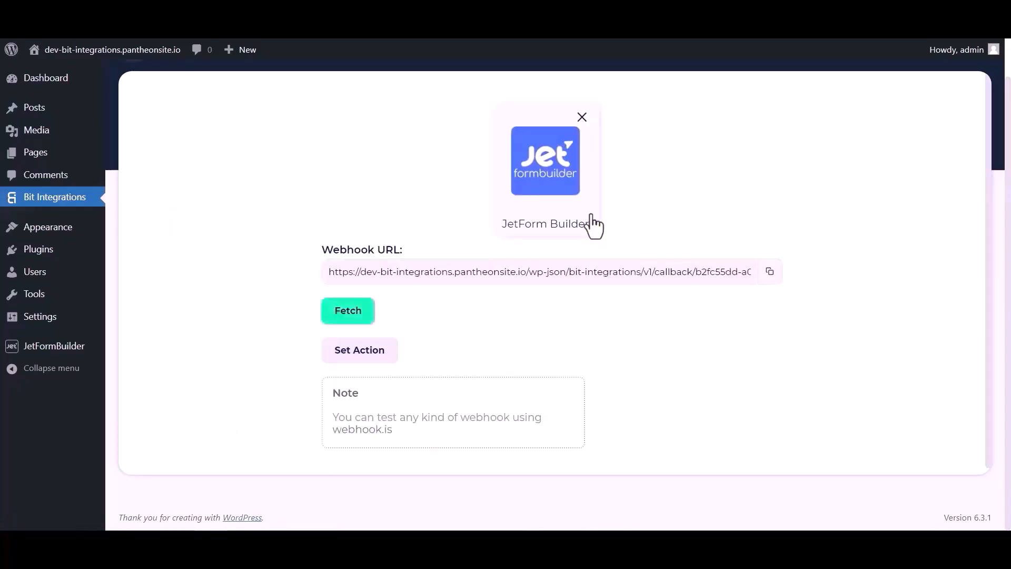
left_click(769, 272)
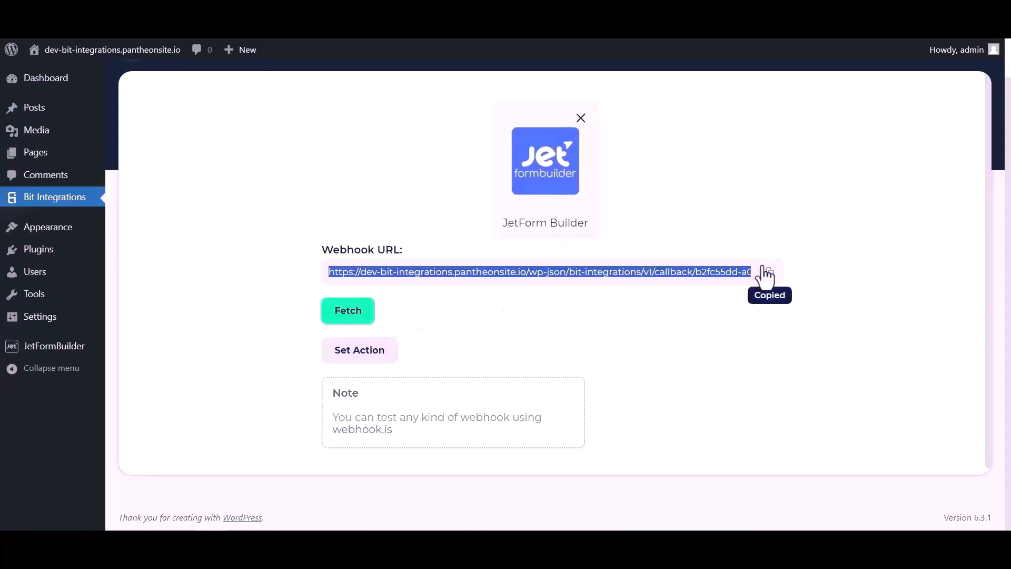
left_click(357, 316)
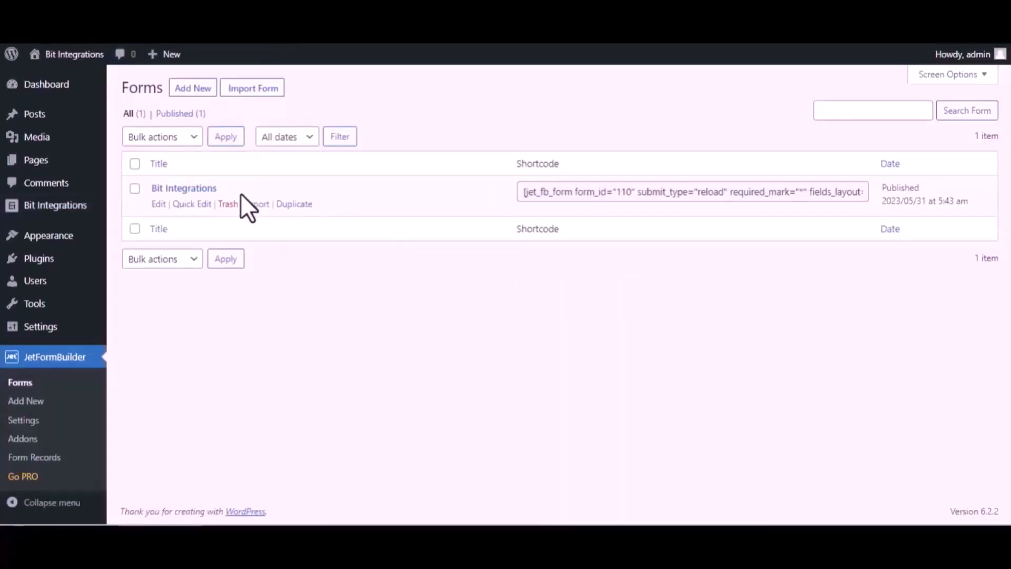
- In the Bit Integrations form's settings, change the first post-submit action to Call Webhook
left_click(158, 205)
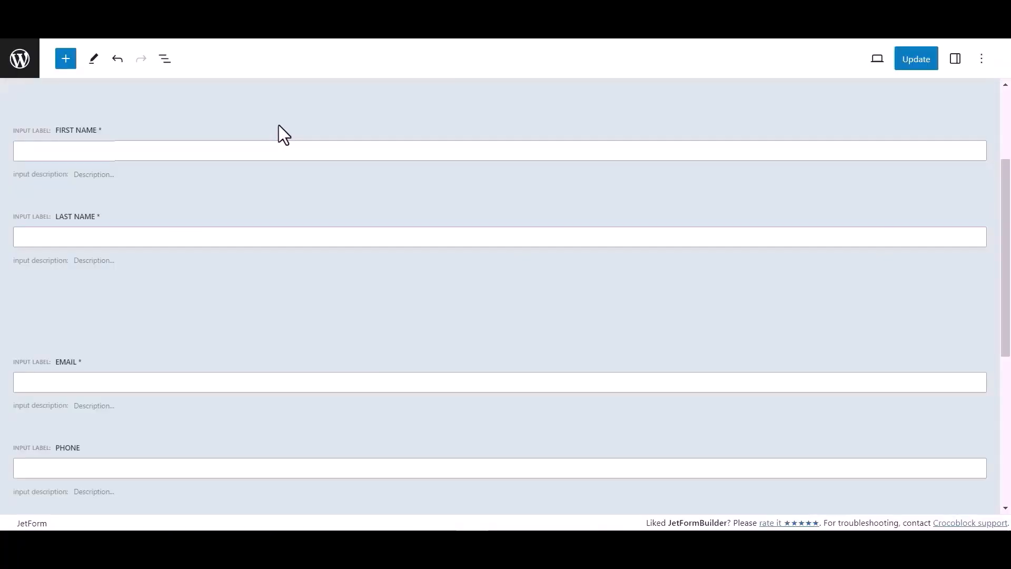
left_click(957, 62)
scroll(868, 371, "down", 1)
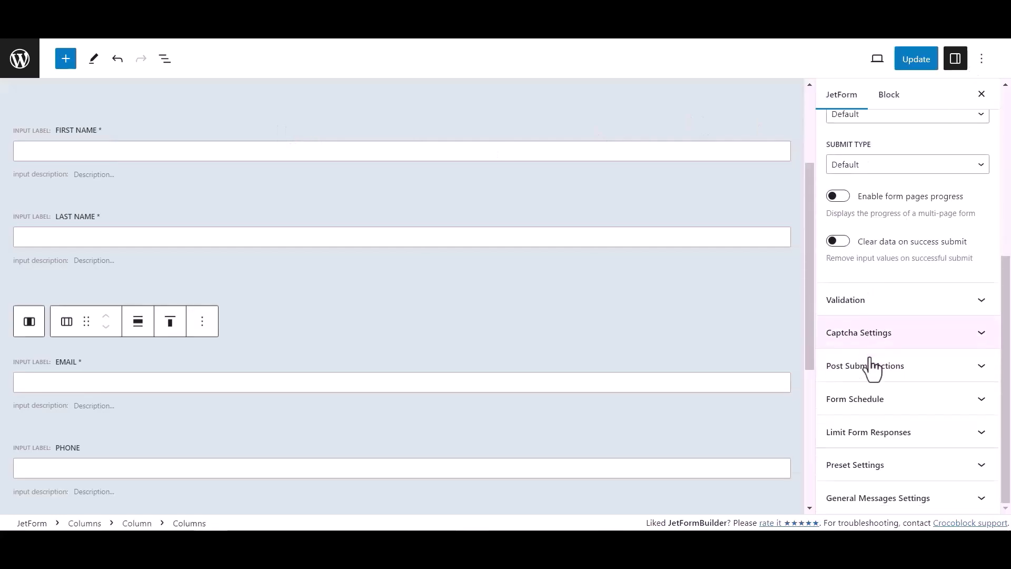
left_click(913, 367)
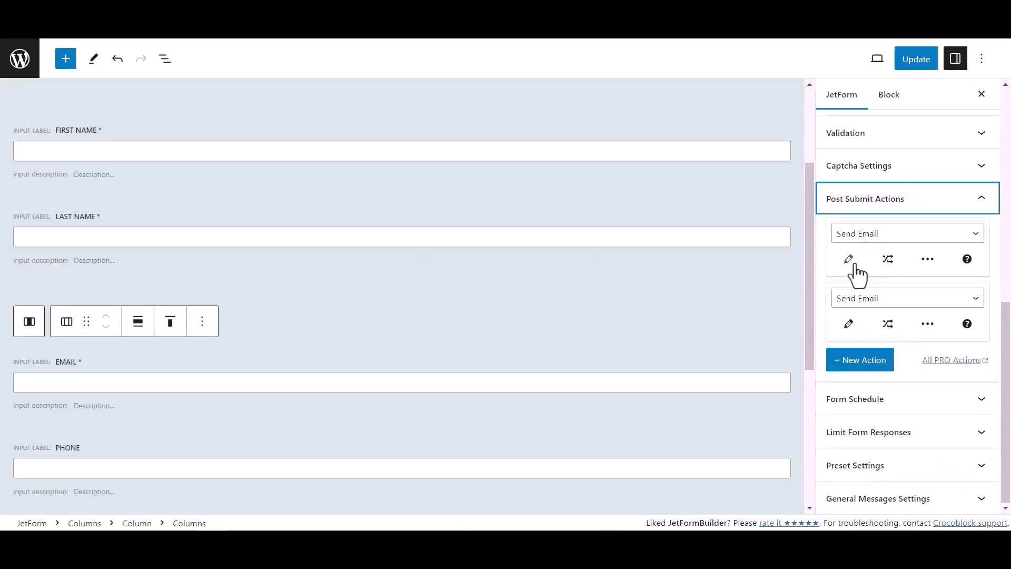
left_click(870, 235)
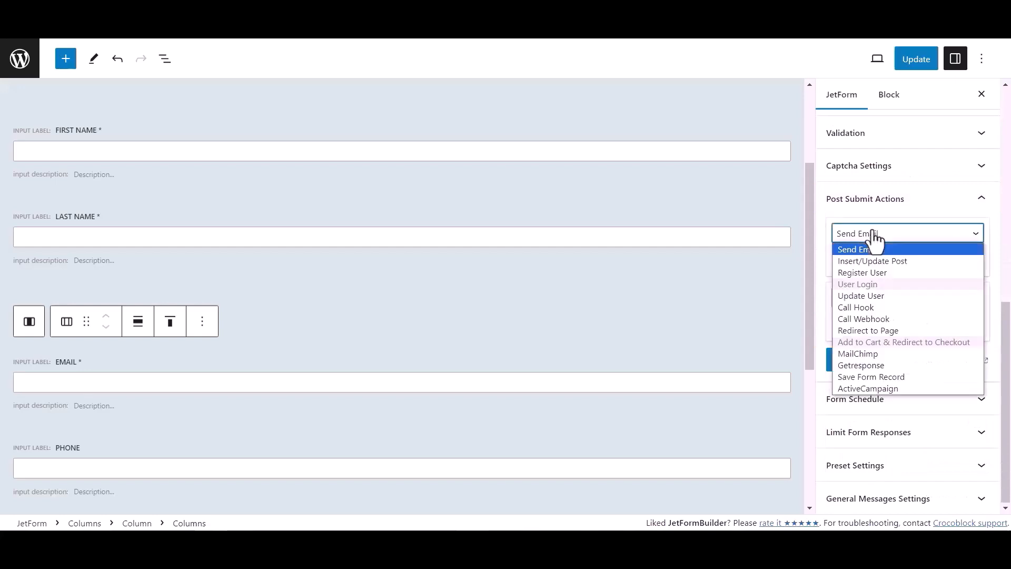
left_click(866, 318)
- Paste the copied webhook URL into the Call Webhook action and update the form
left_click(855, 266)
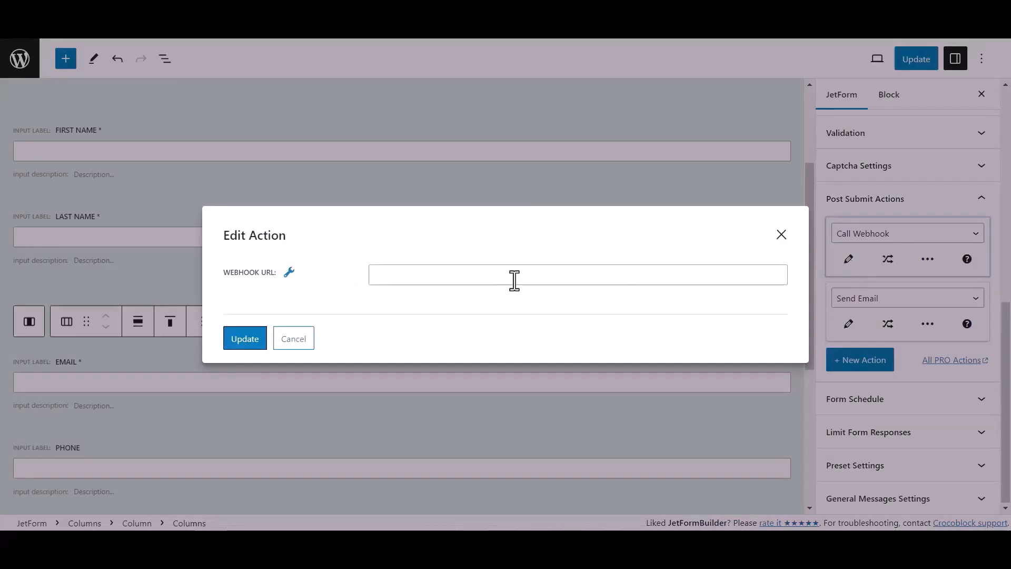
left_click(402, 278)
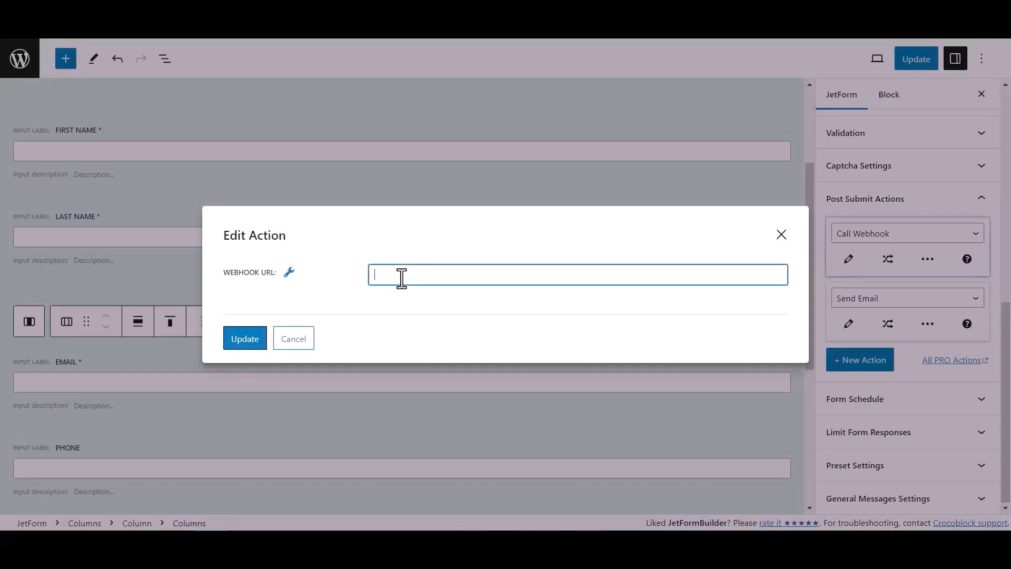
key("ctrl+v")
left_click(257, 346)
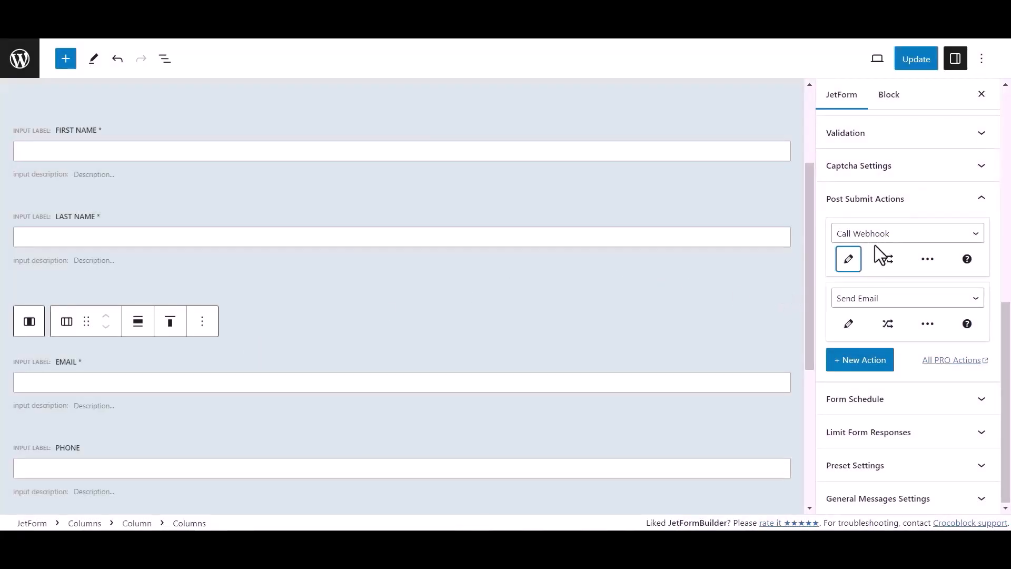
left_click(929, 62)
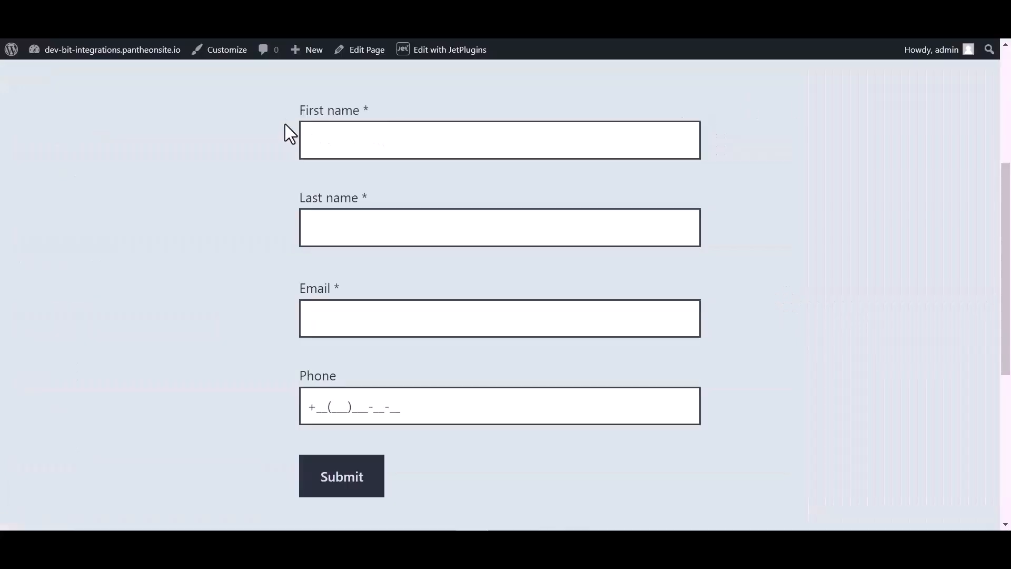
- Submit the live form with first name Bit, last name Integrations, a test email and phone number
left_click(351, 134)
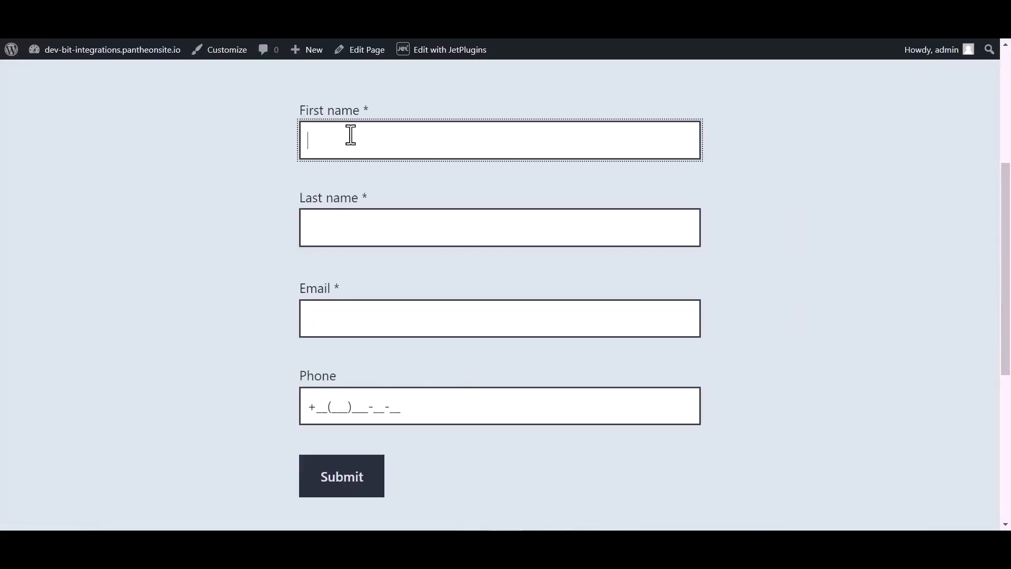
type("Bit")
left_click(343, 230)
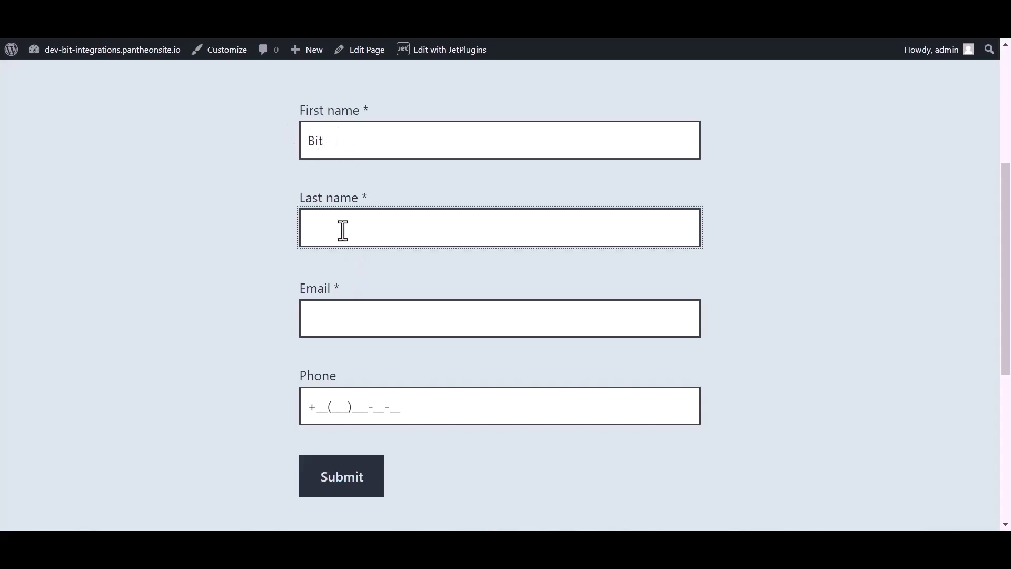
type("Integrations")
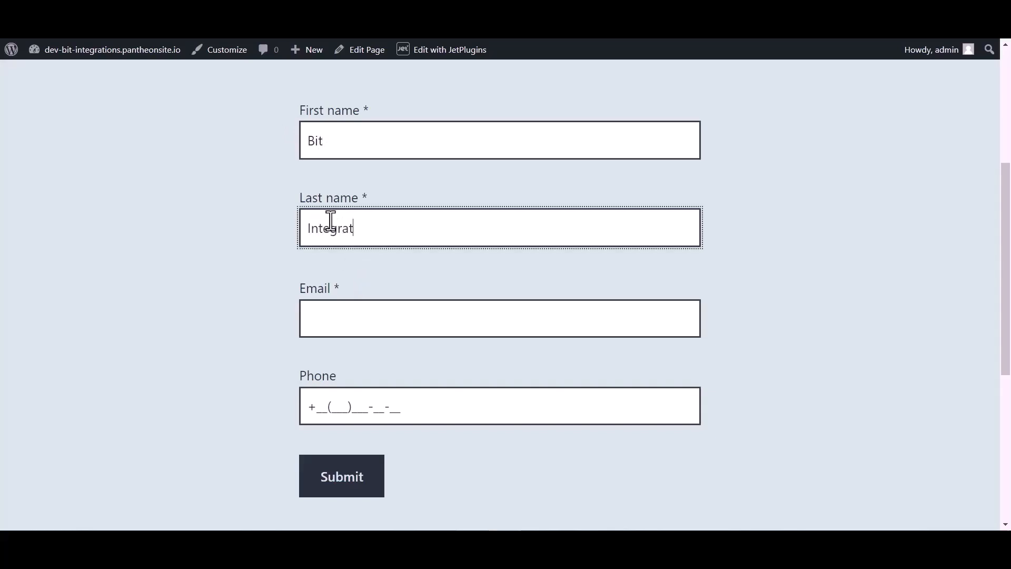
left_click(326, 324)
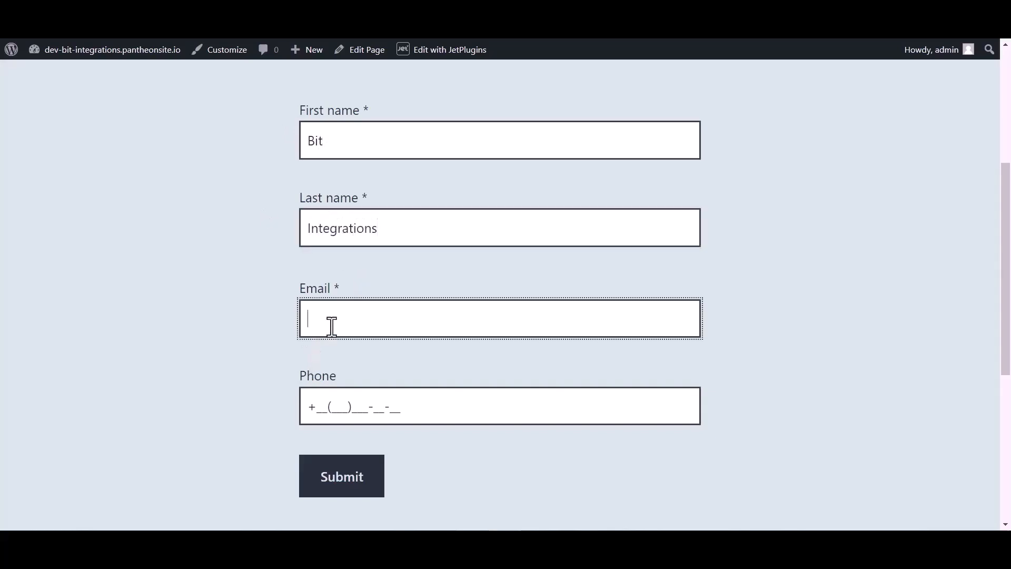
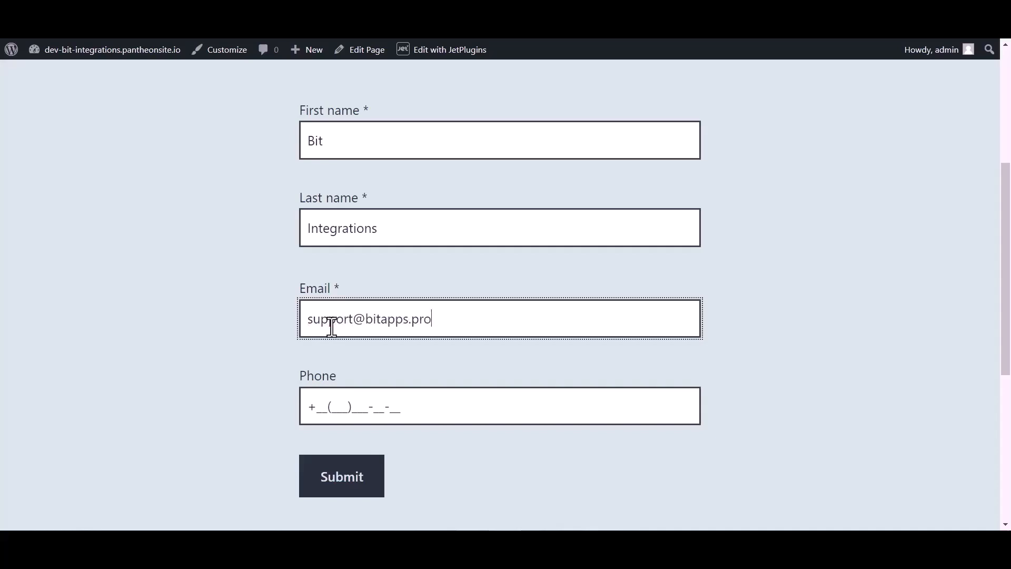
left_click(343, 400)
type("44(455)5")
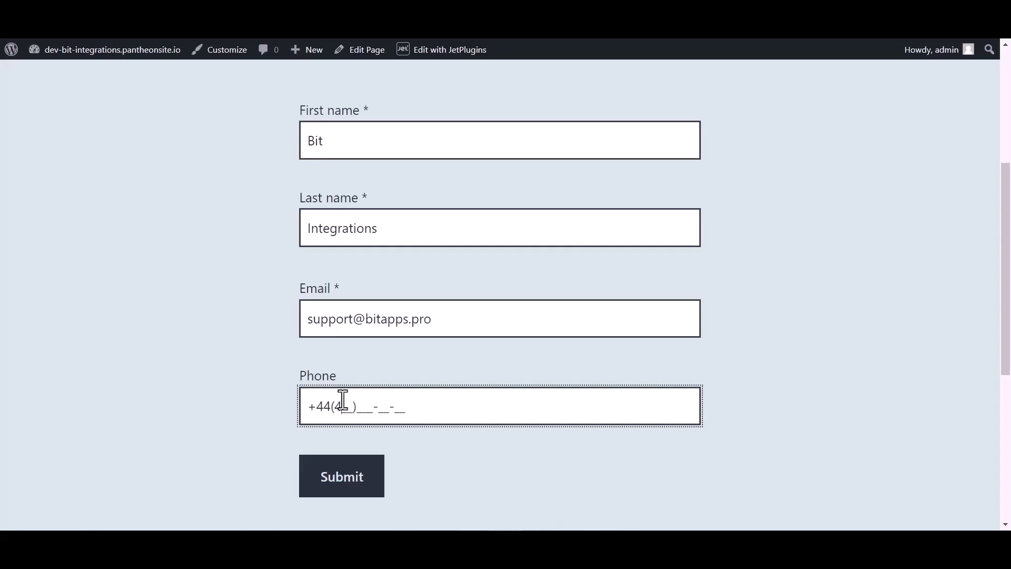
type("66-6")
left_click(336, 480)
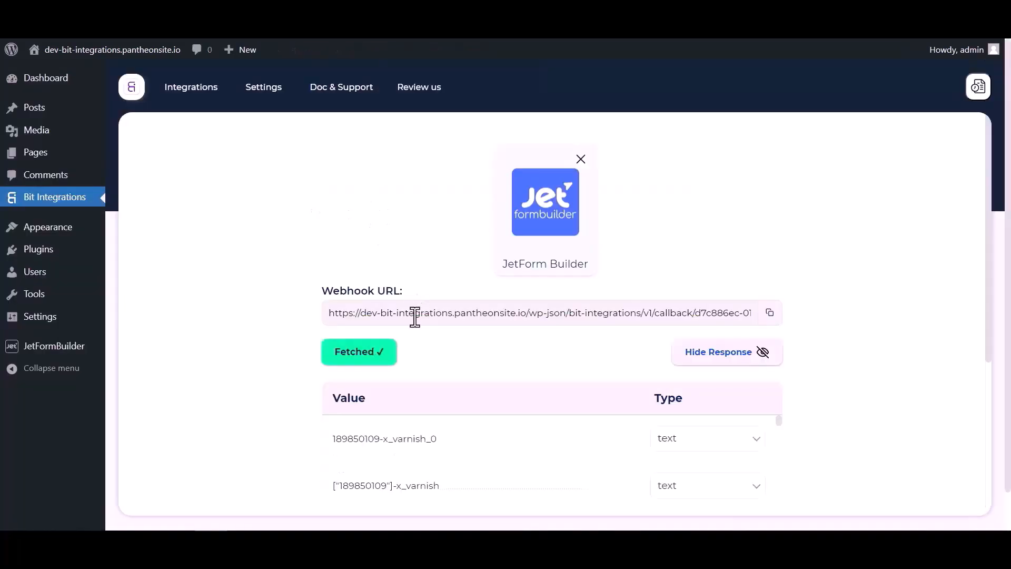
- Review the fetched submission data, then pick Insightly as the action via an 'in' search
scroll(553, 345, "down", 8)
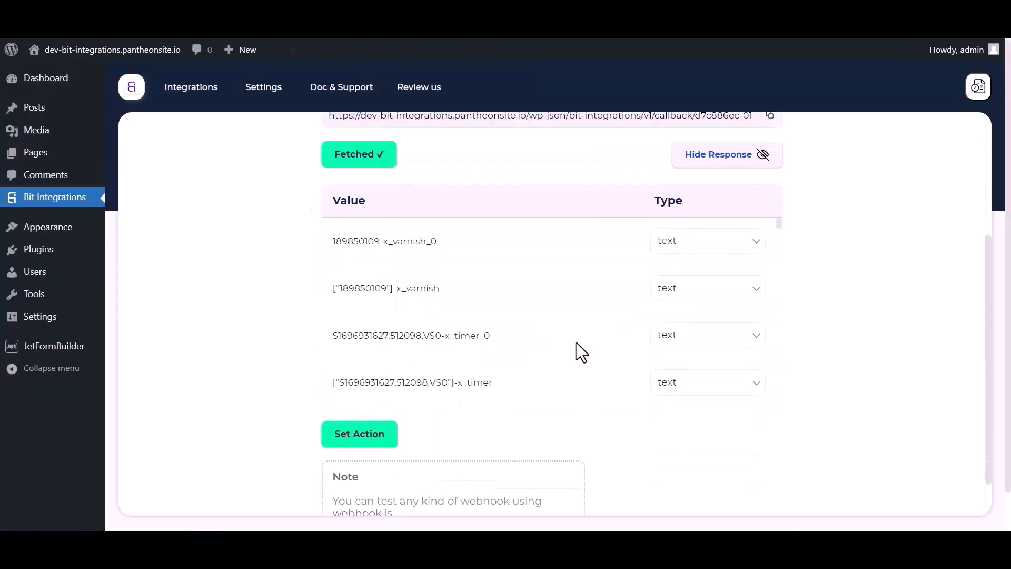
scroll(620, 342, "down", 10)
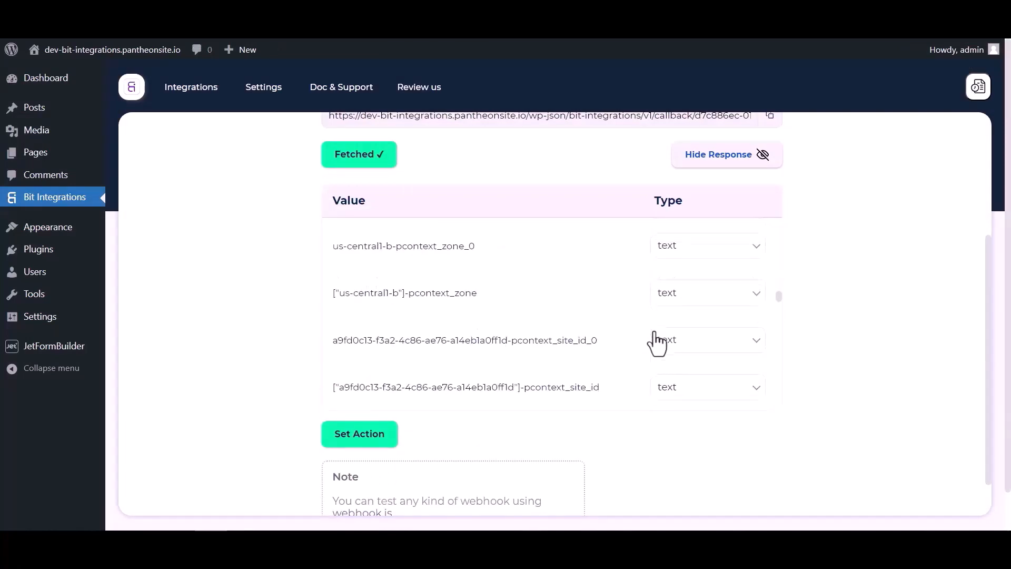
scroll(632, 330, "down", 10)
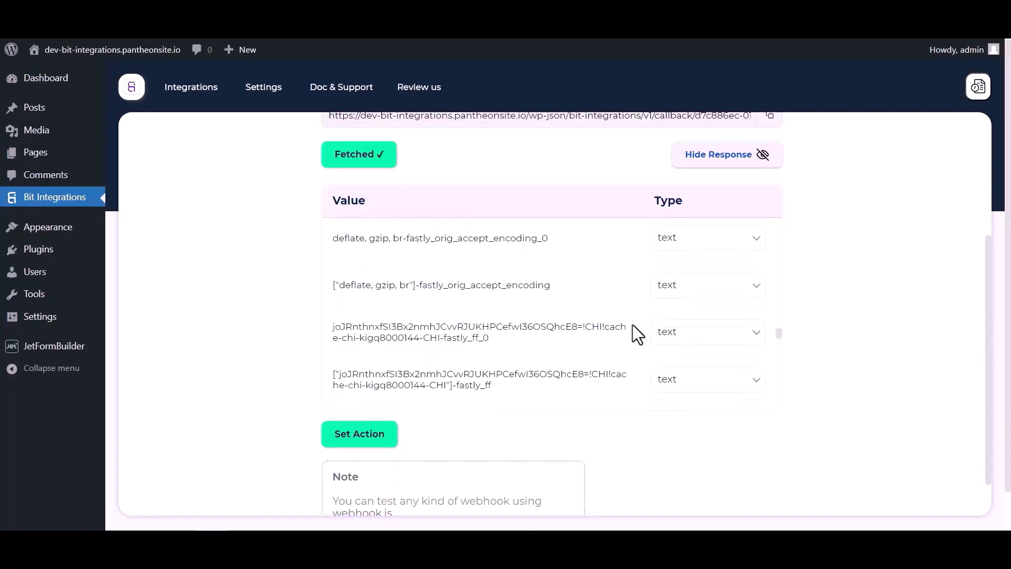
left_click(394, 446)
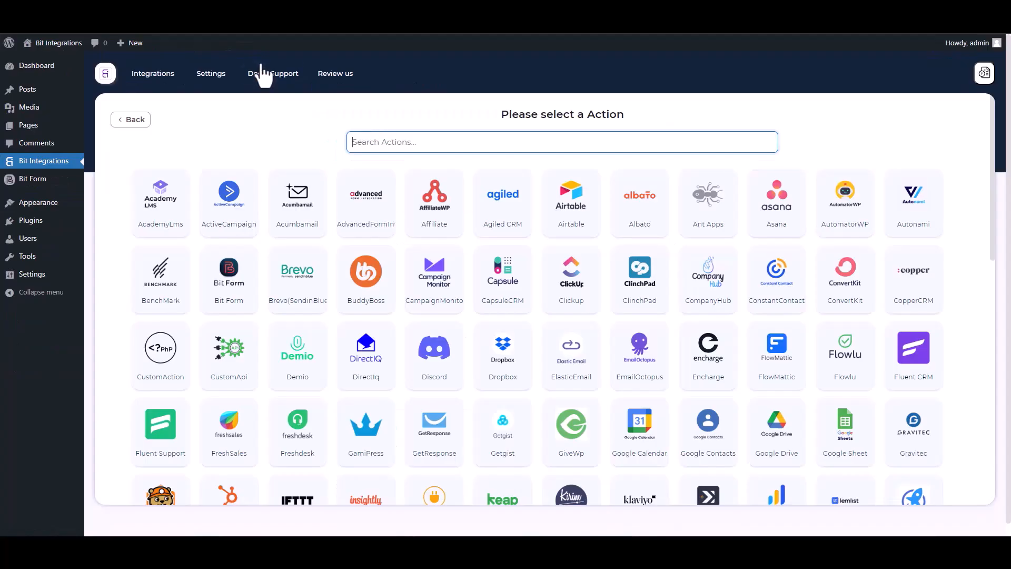
type("in")
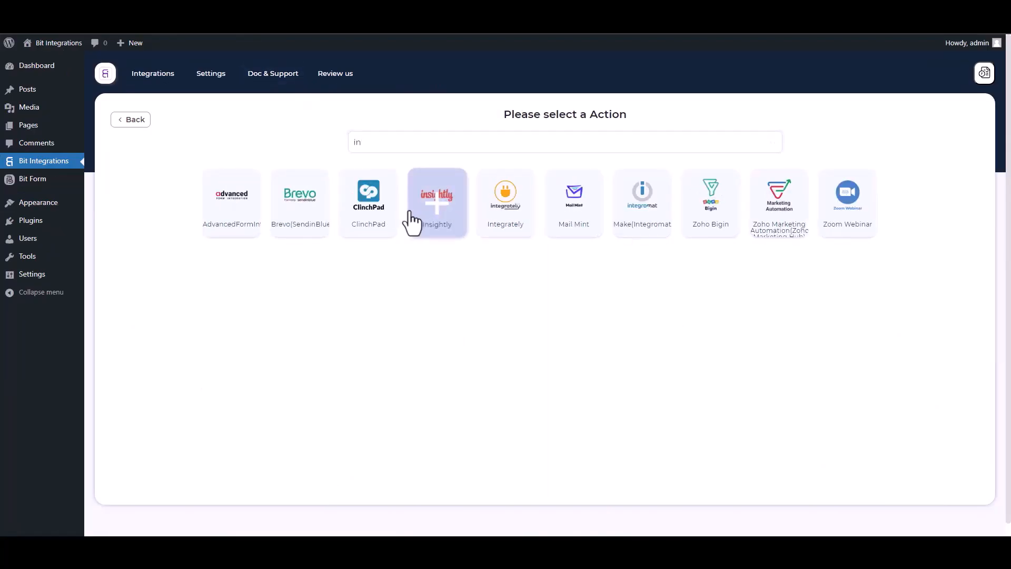
left_click(412, 220)
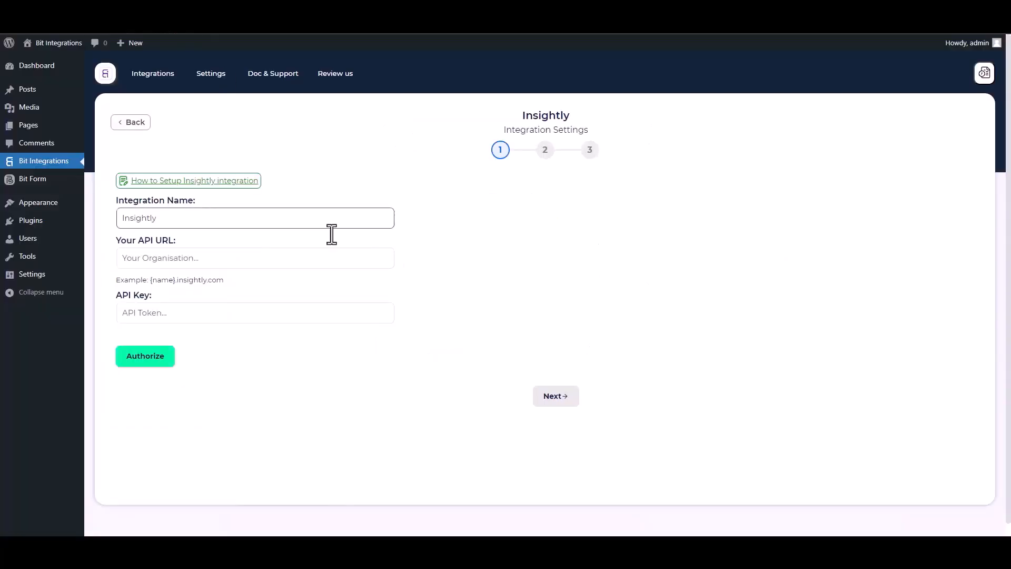
- Paste the Insightly API URL, then select the API key on Insightly's User Settings page
left_click(165, 259)
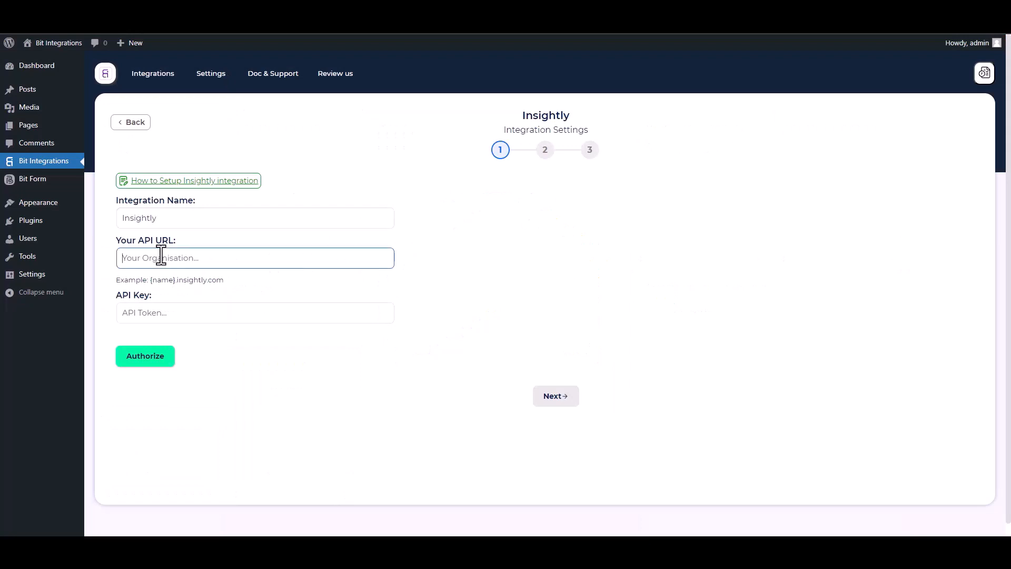
key("ctrl+v")
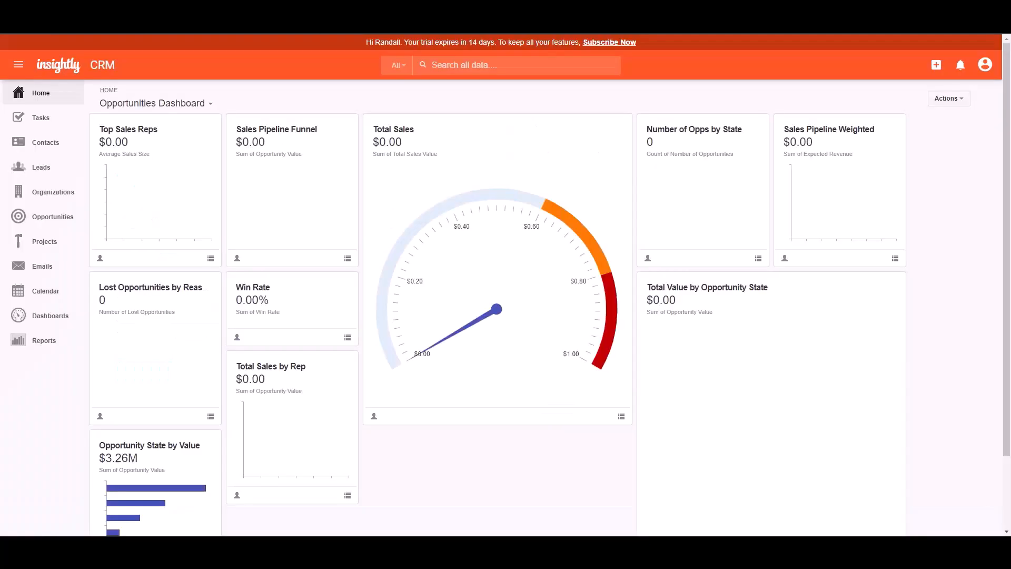
left_click(985, 65)
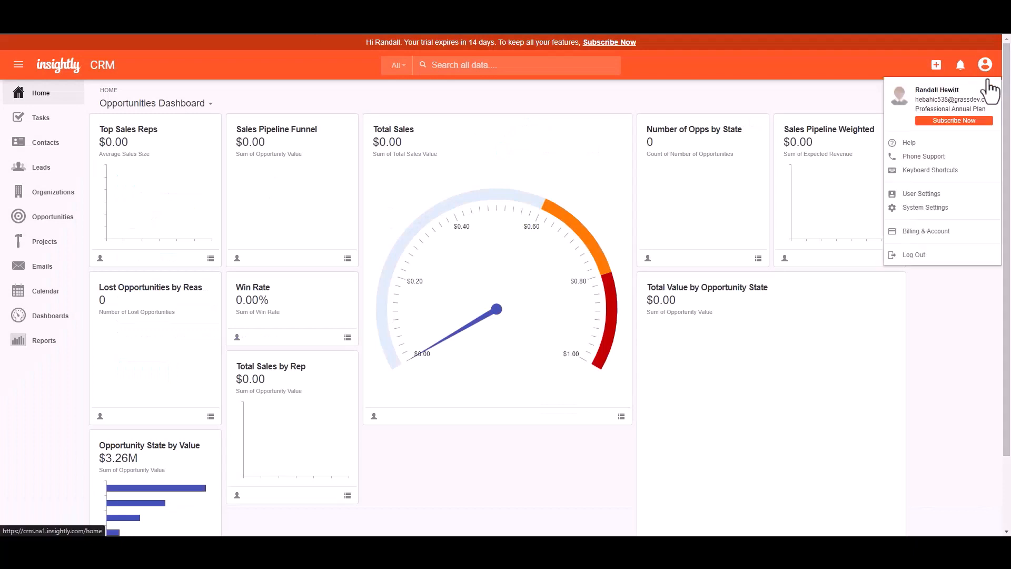
left_click(922, 194)
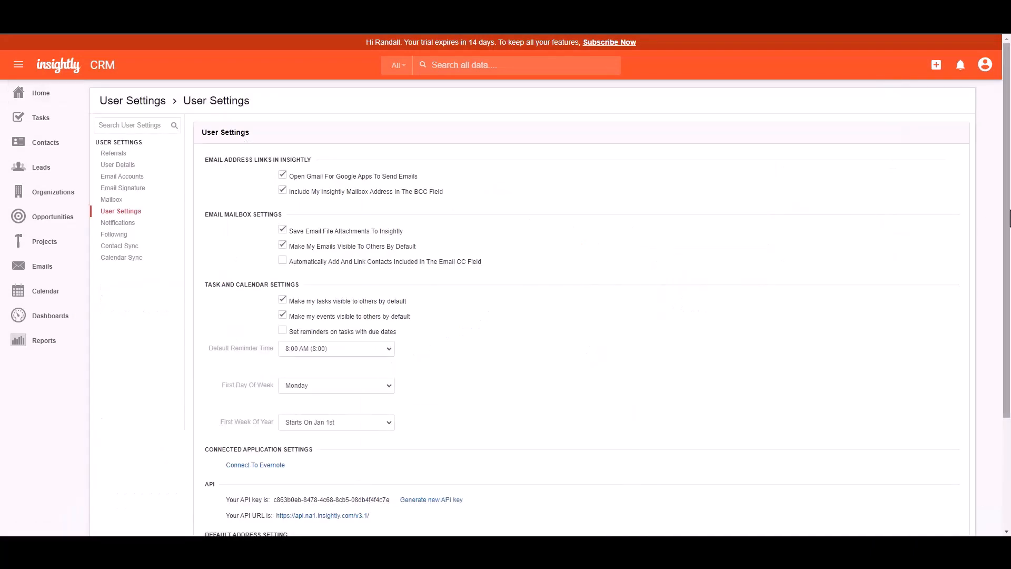
scroll(1009, 207, "down", 3)
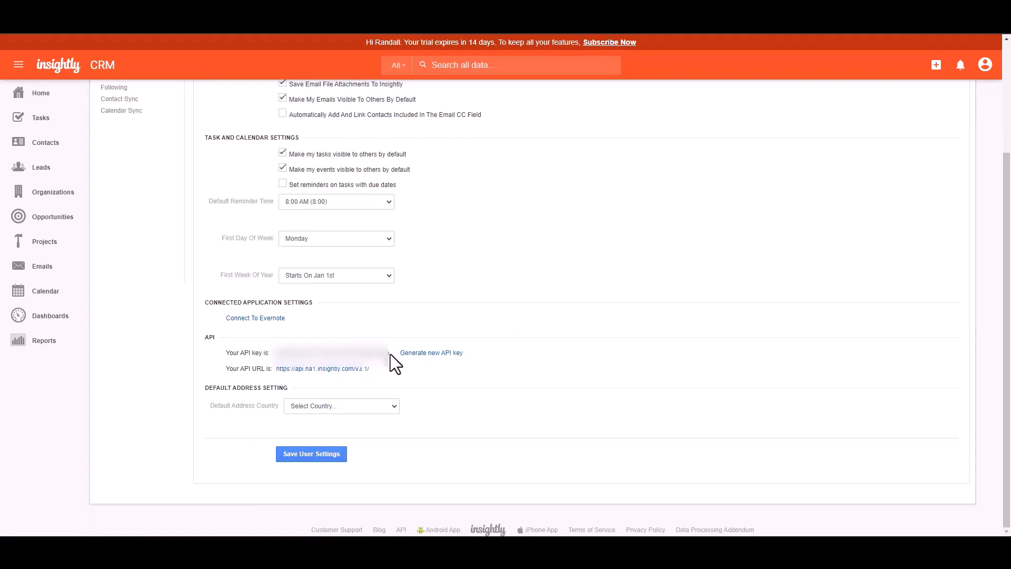
left_click_drag(274, 353, 389, 348)
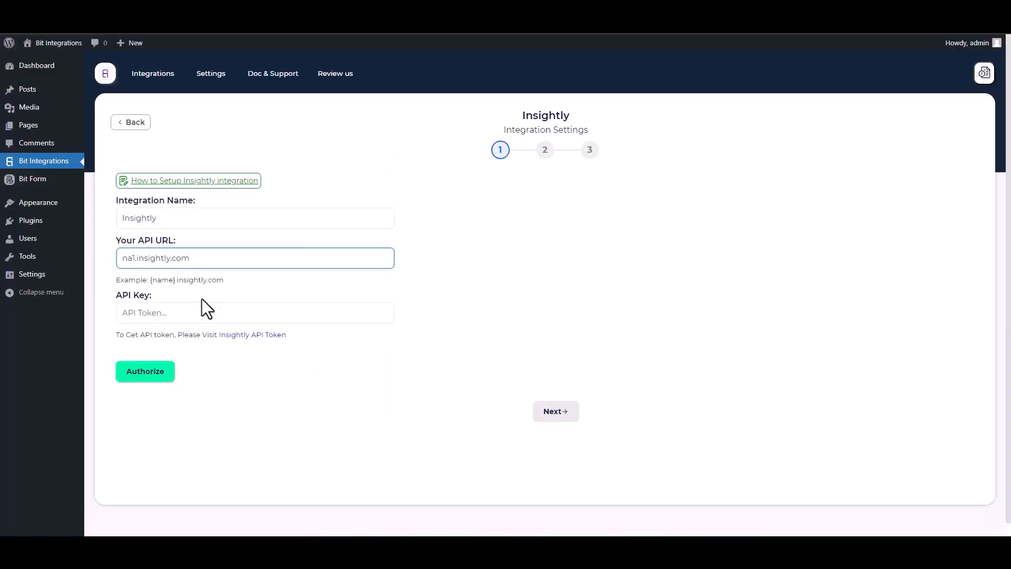
- Paste the Insightly API key, authorize the connection and continue to action selection
left_click(205, 307)
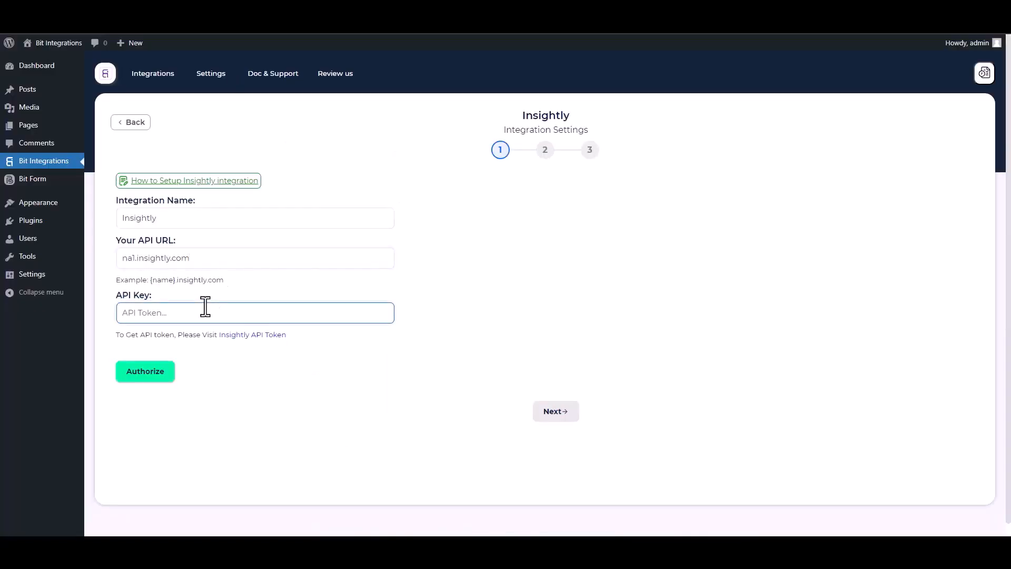
key("ctrl+v")
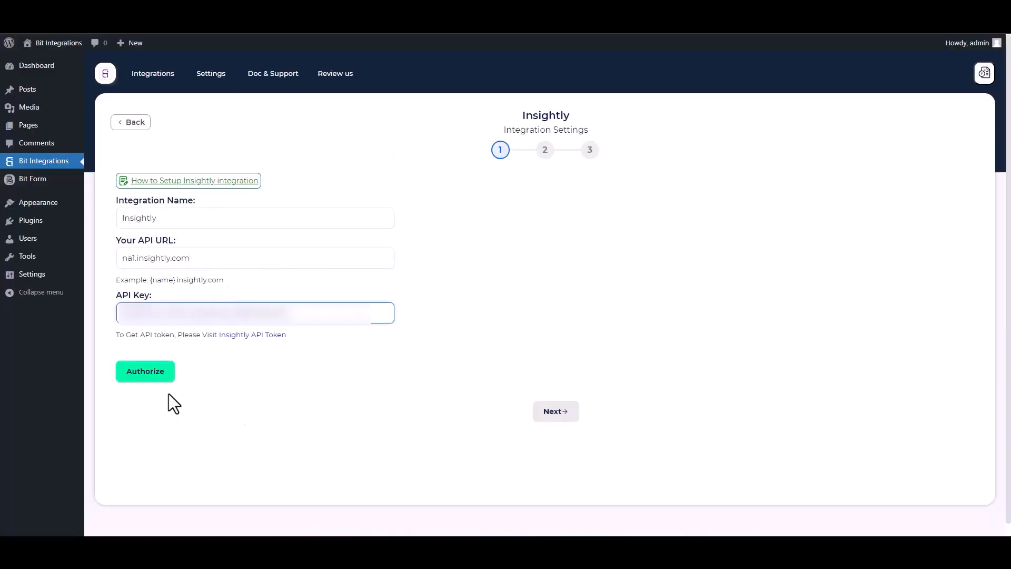
left_click(156, 376)
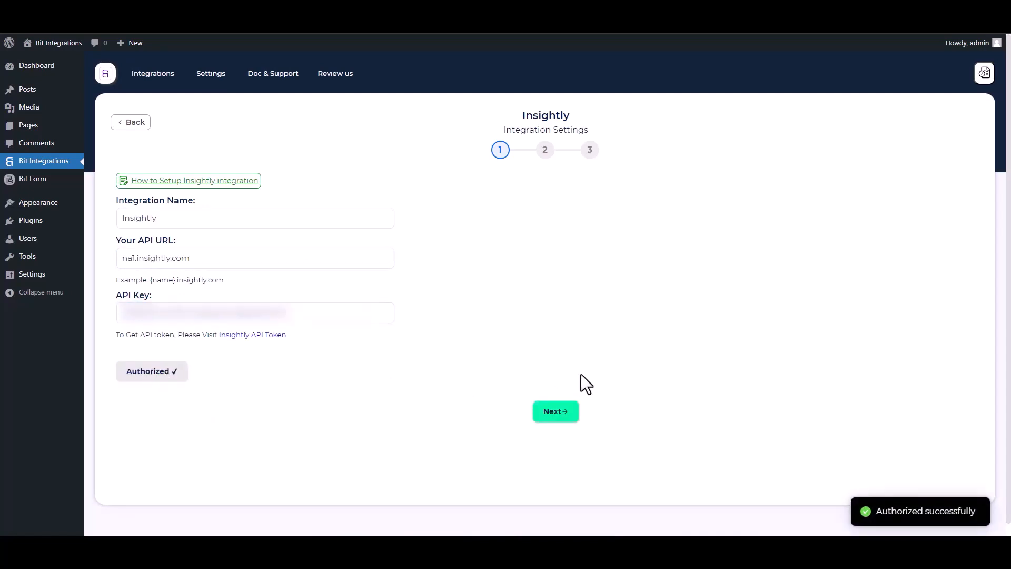
left_click(562, 416)
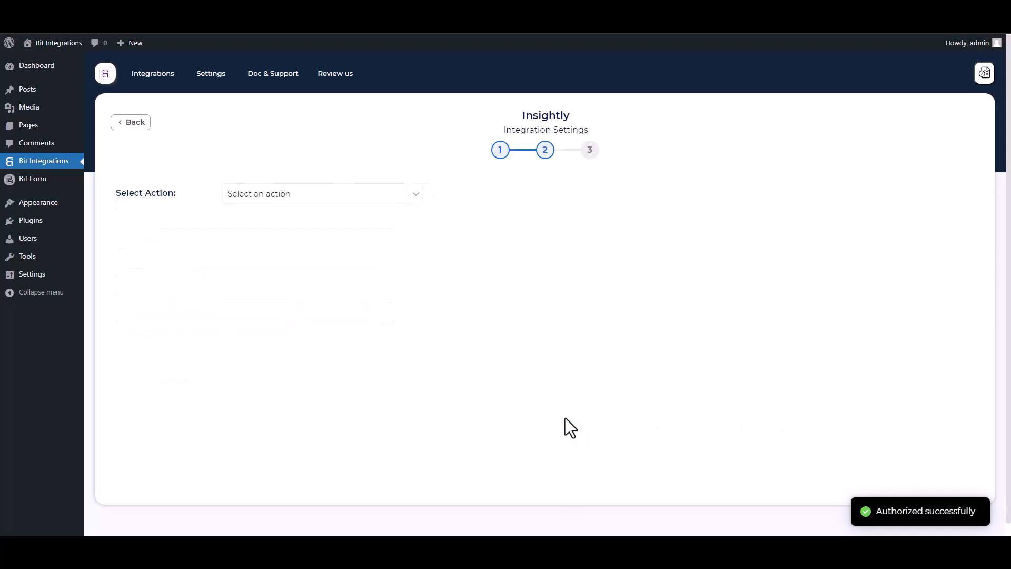
- Choose the Create Contact action and map the form's First Name and Email fields
left_click(331, 194)
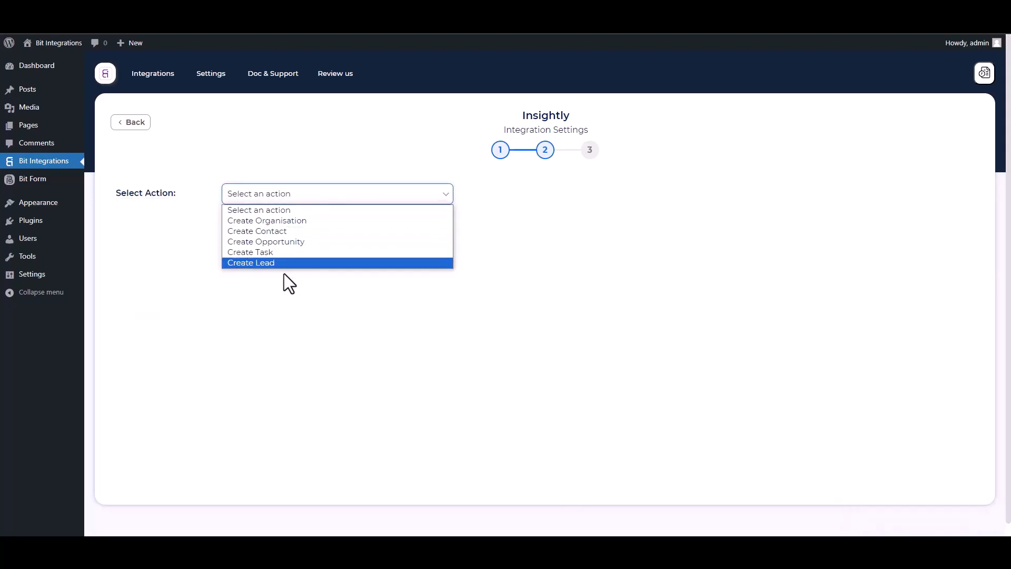
left_click(273, 233)
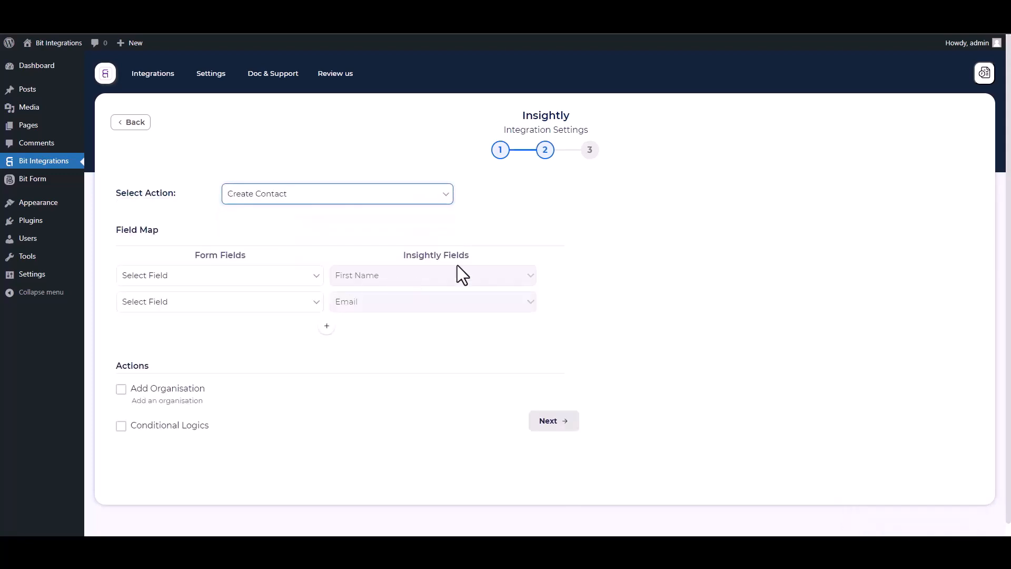
left_click(231, 278)
left_click(168, 312)
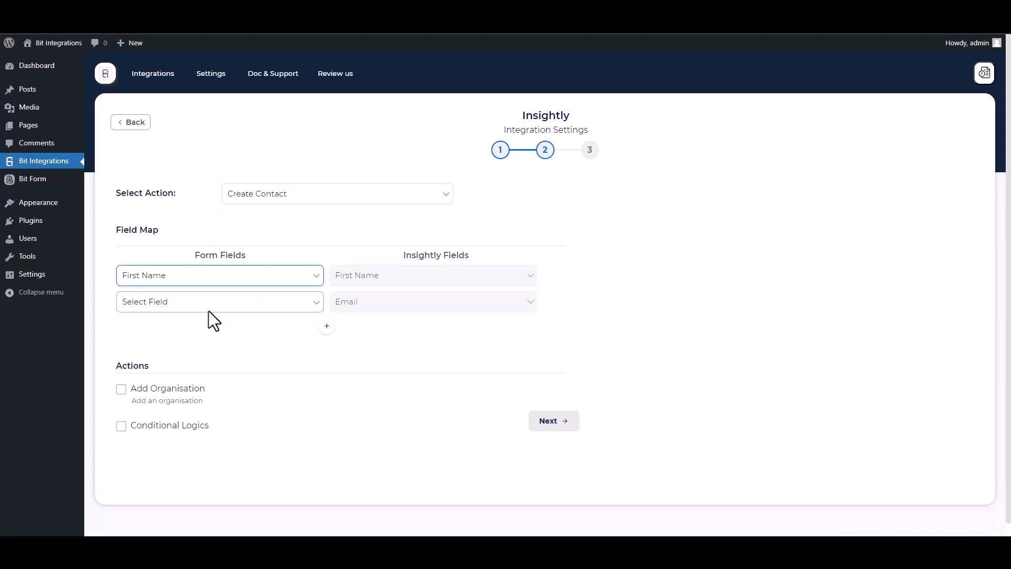
left_click(209, 304)
left_click(145, 370)
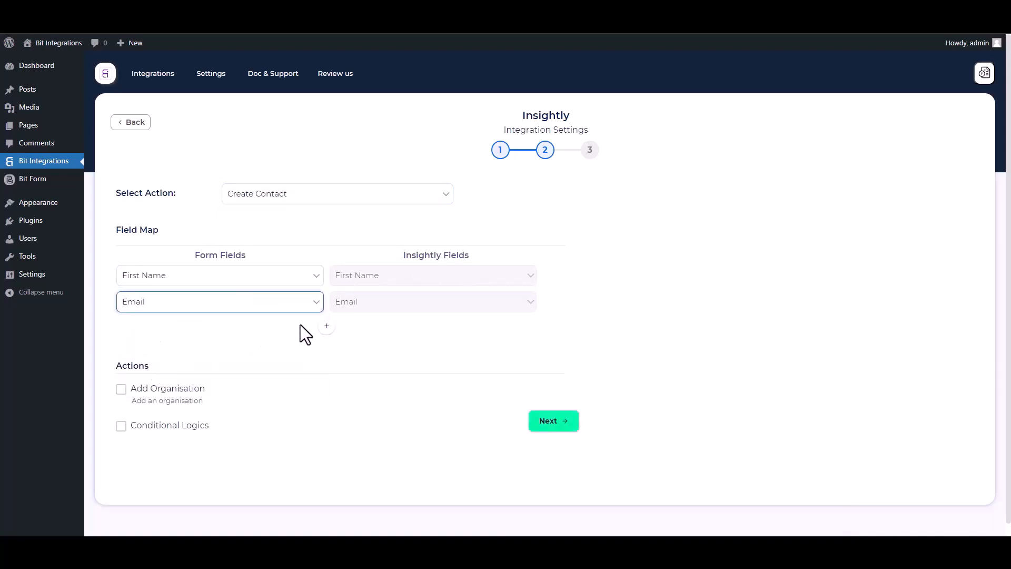
- Add mapping rows linking the form's Last Name and Phone to Insightly's Last Name and Phone
left_click(327, 326)
left_click(348, 330)
left_click(358, 353)
left_click(266, 329)
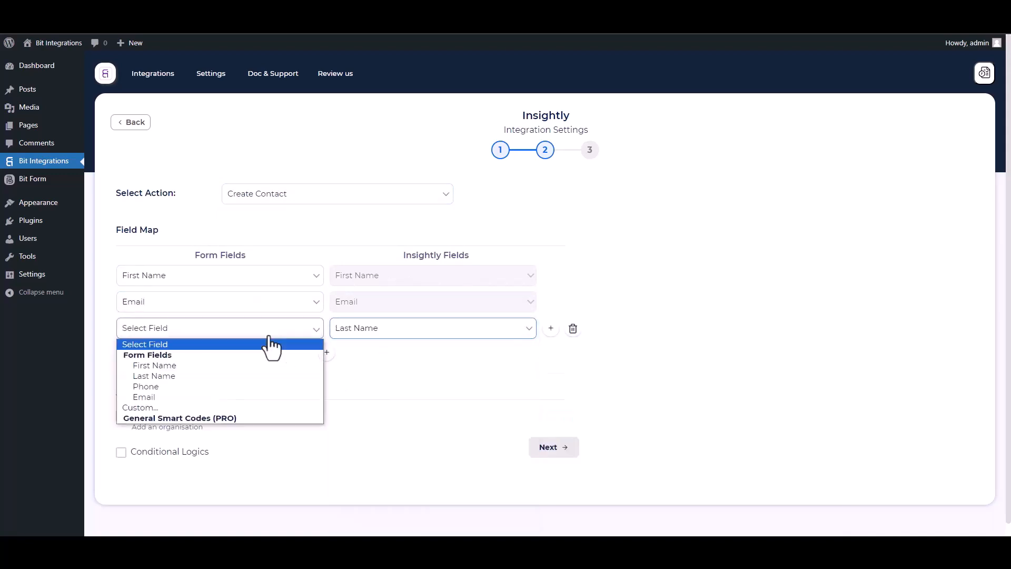
left_click(149, 375)
left_click(326, 352)
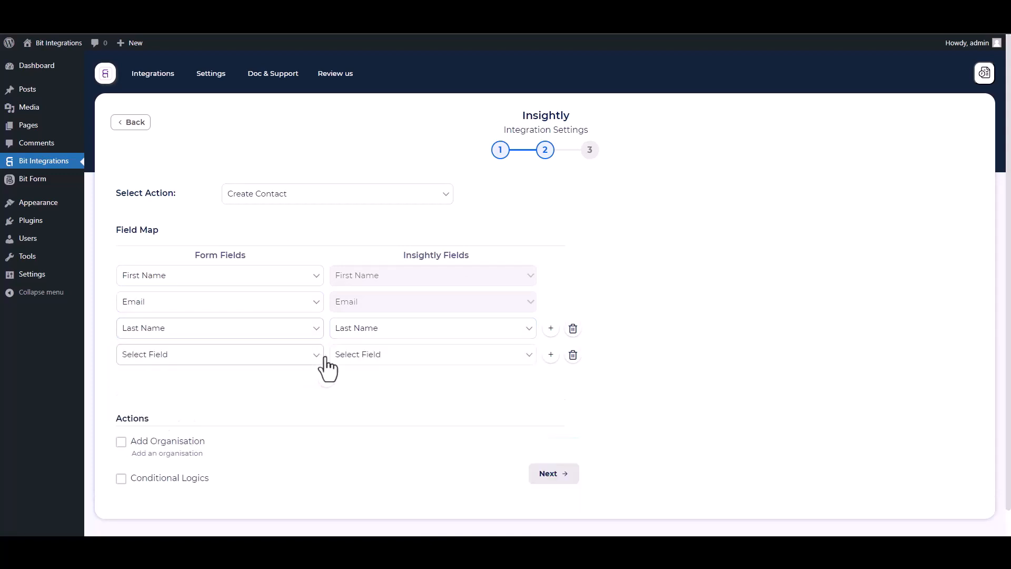
left_click(358, 355)
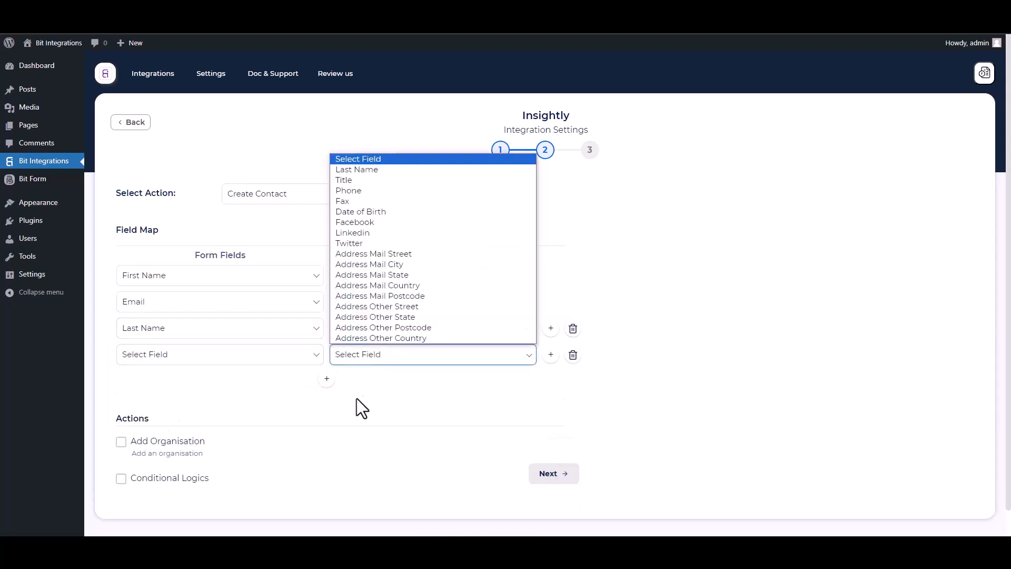
left_click(362, 191)
left_click(266, 357)
left_click(144, 413)
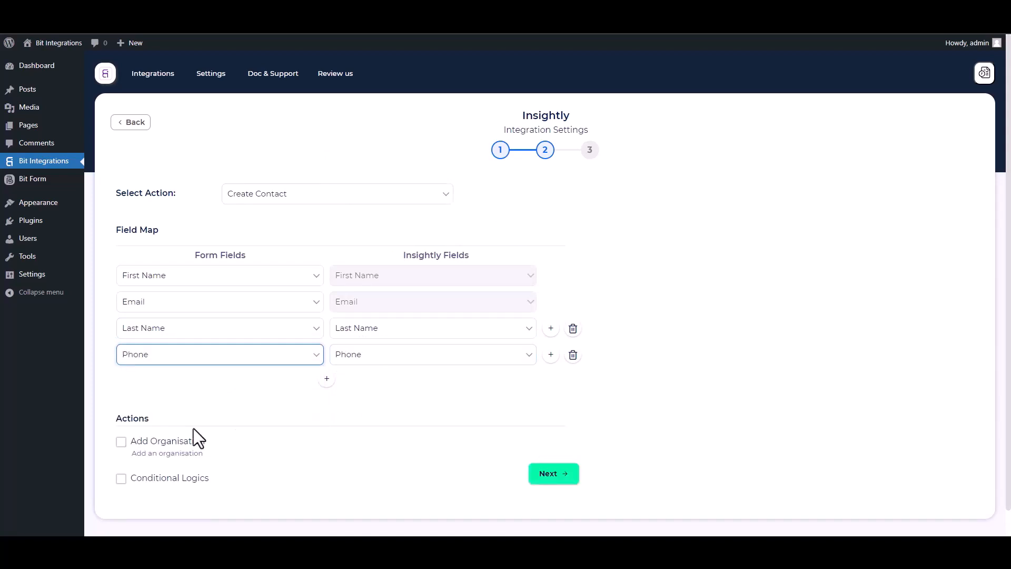
- Leave conditional logic off and finish and save the Insightly integration
scroll(162, 353, "down", 1)
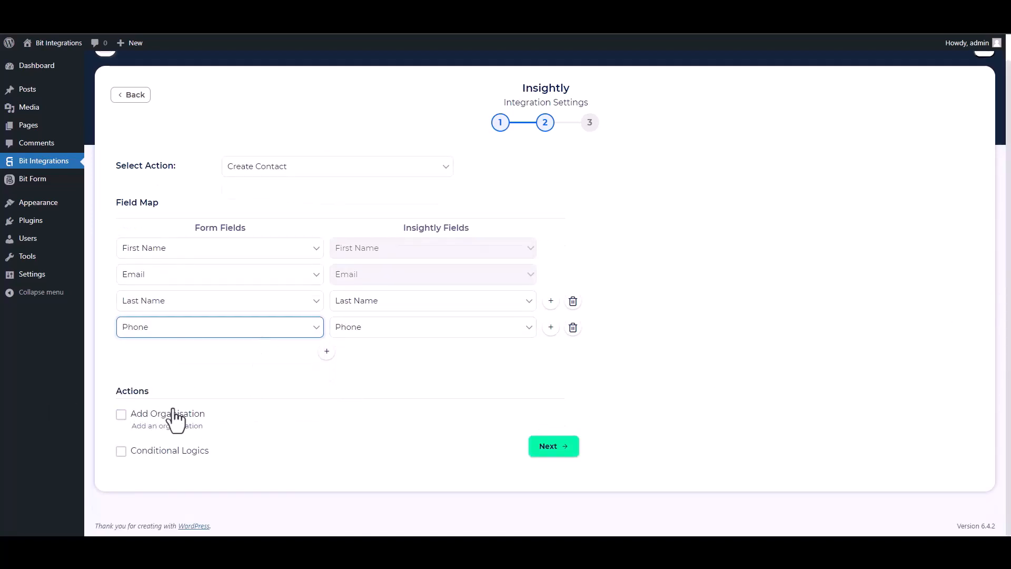
left_click(121, 451)
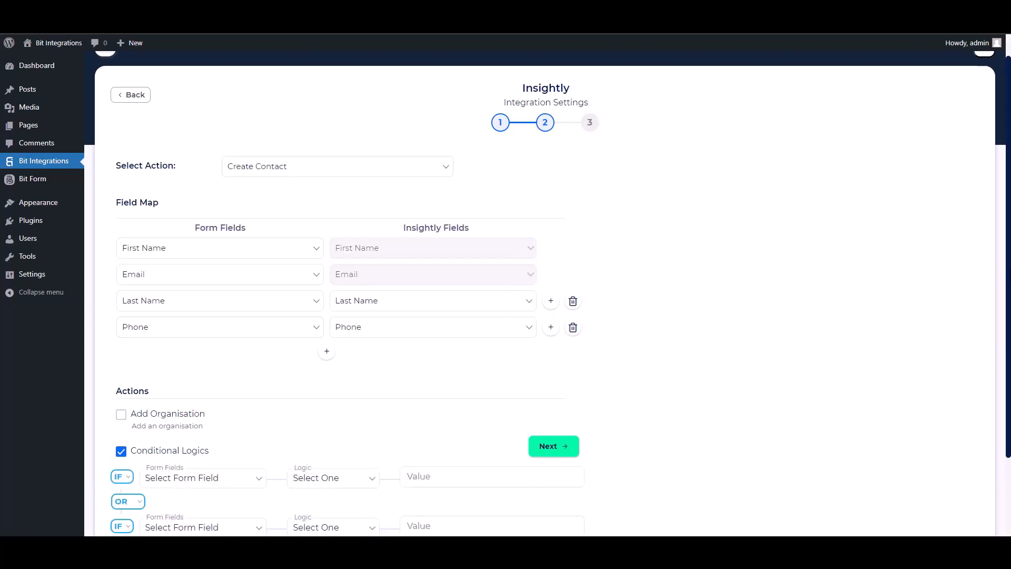
scroll(526, 316, "down", 2)
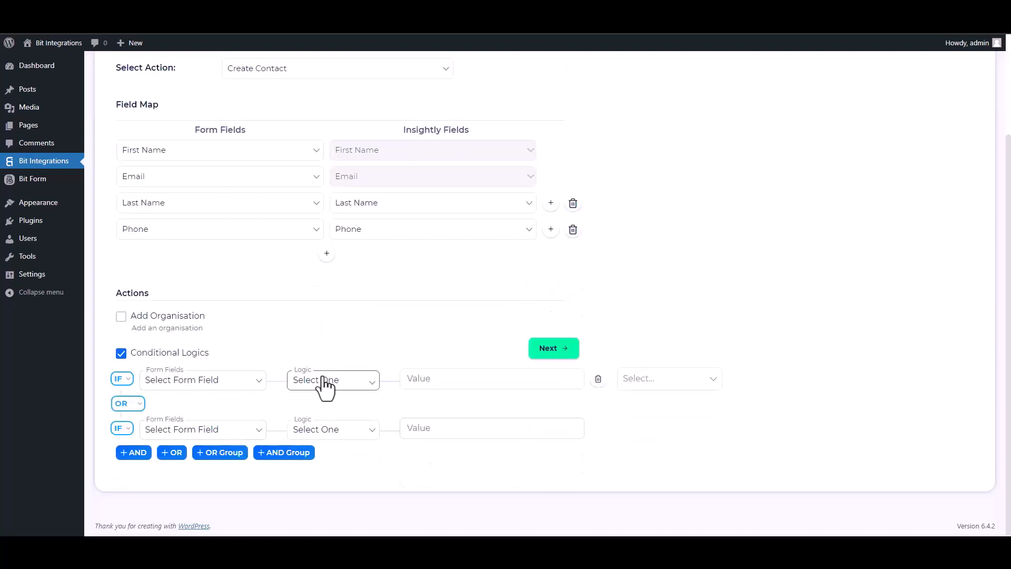
left_click(137, 348)
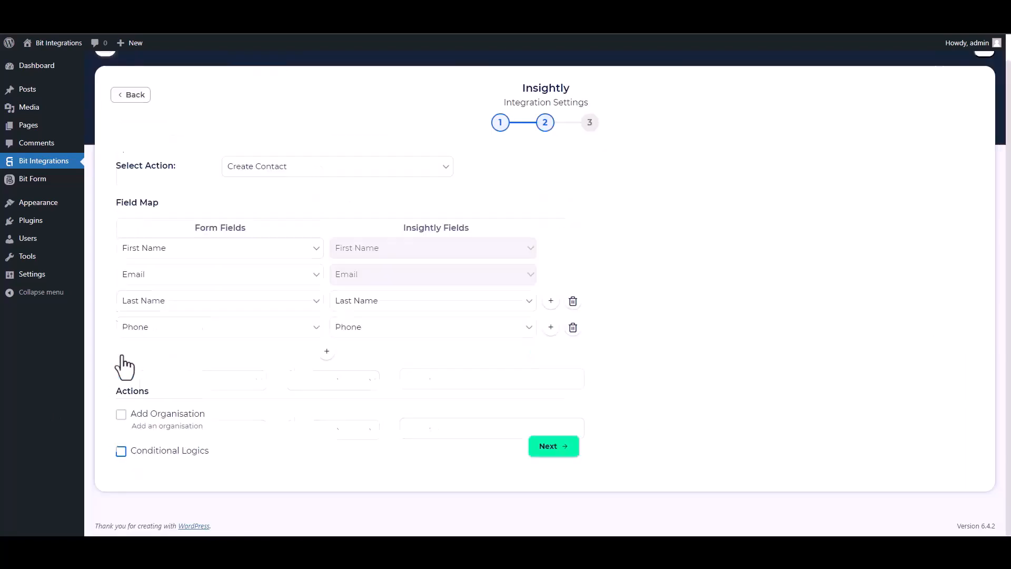
left_click(556, 447)
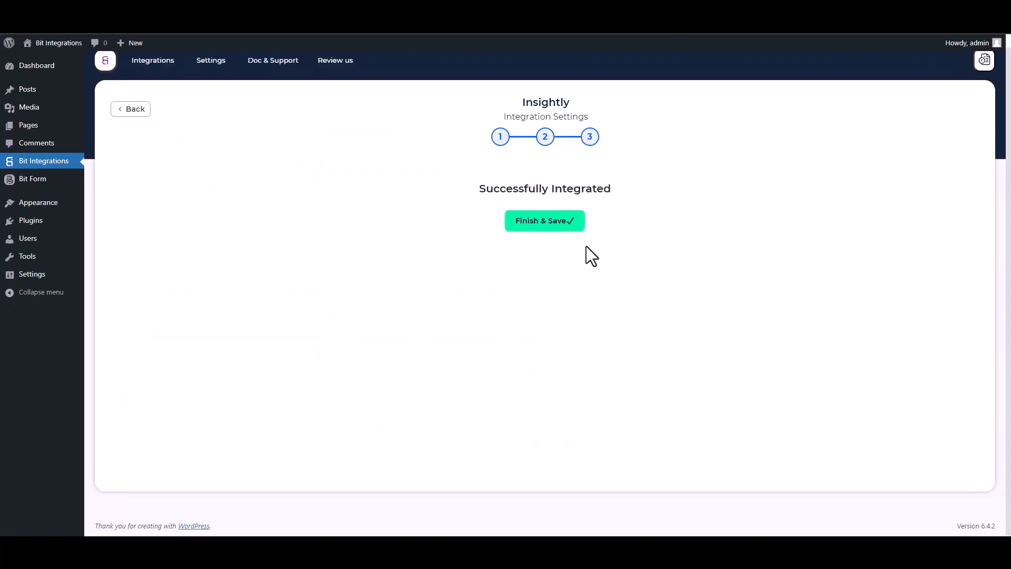
left_click(555, 224)
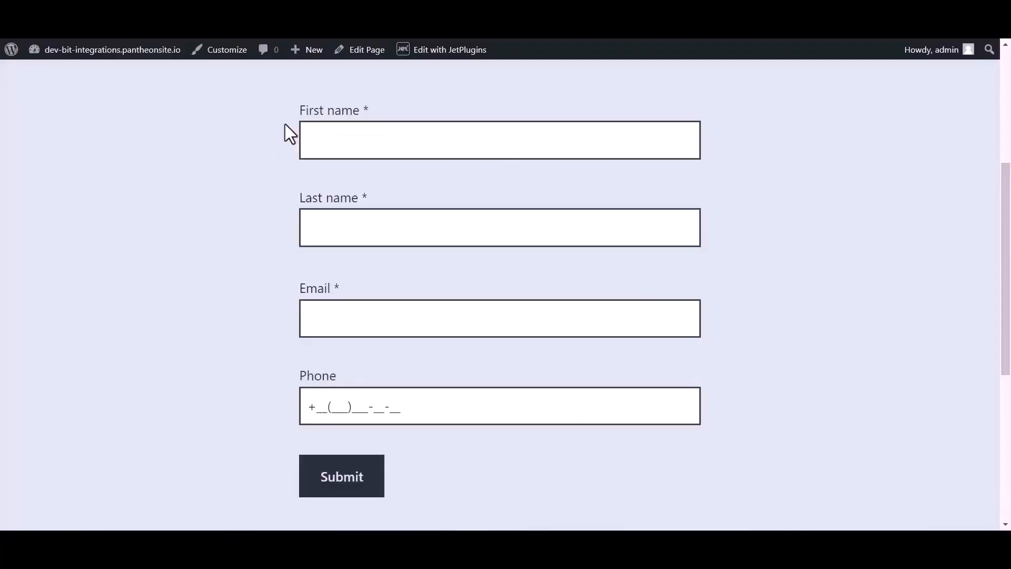
- Resubmit the form as Bit Integrations with a test email and phone number
left_click(350, 135)
type("Bit")
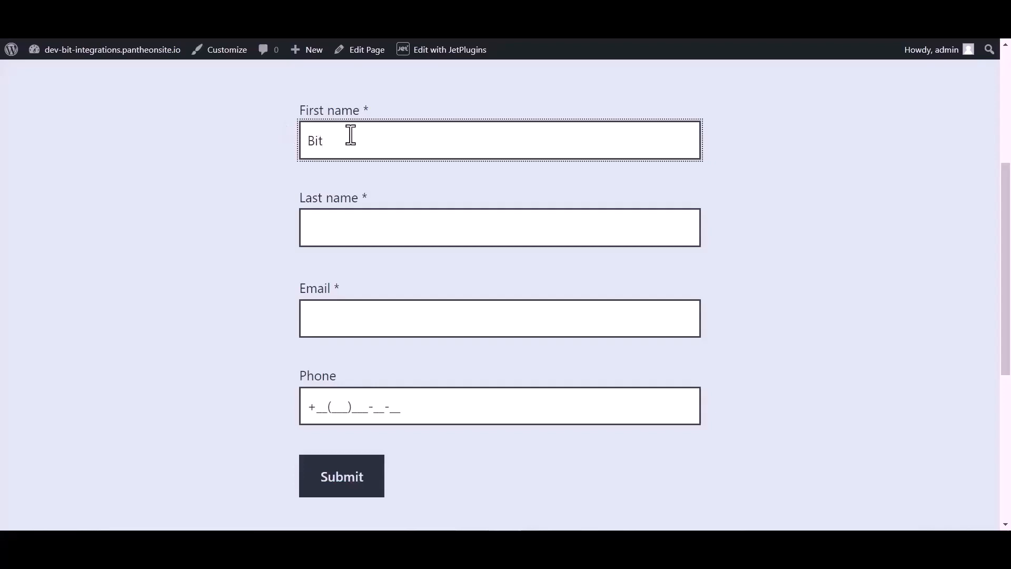
left_click(342, 229)
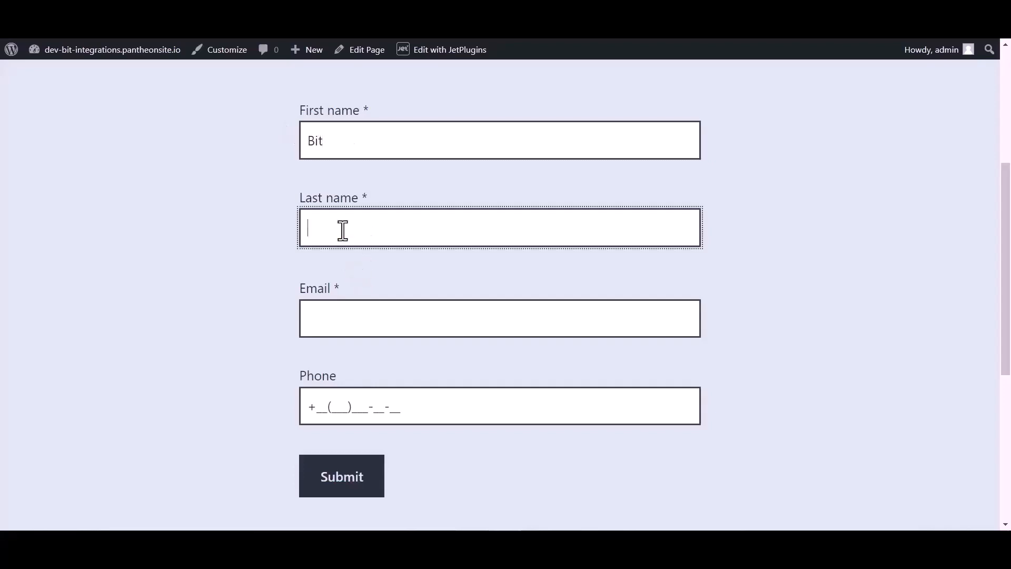
type("Integrations")
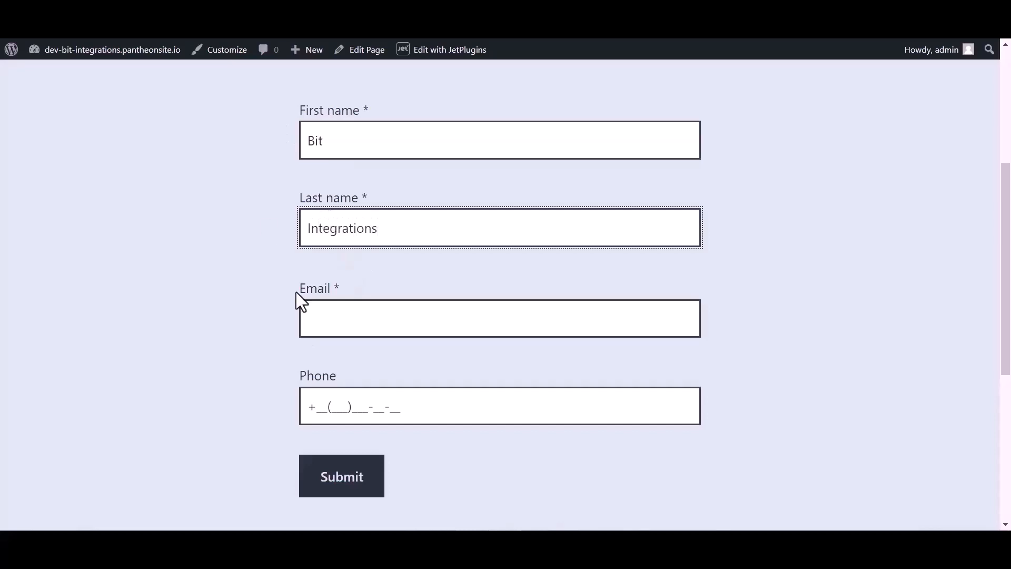
left_click(332, 326)
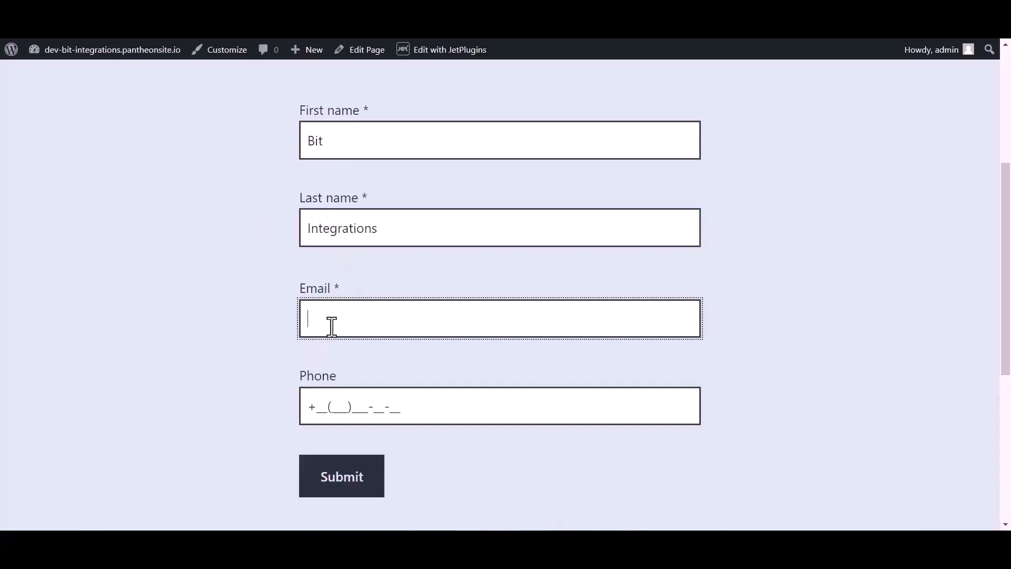
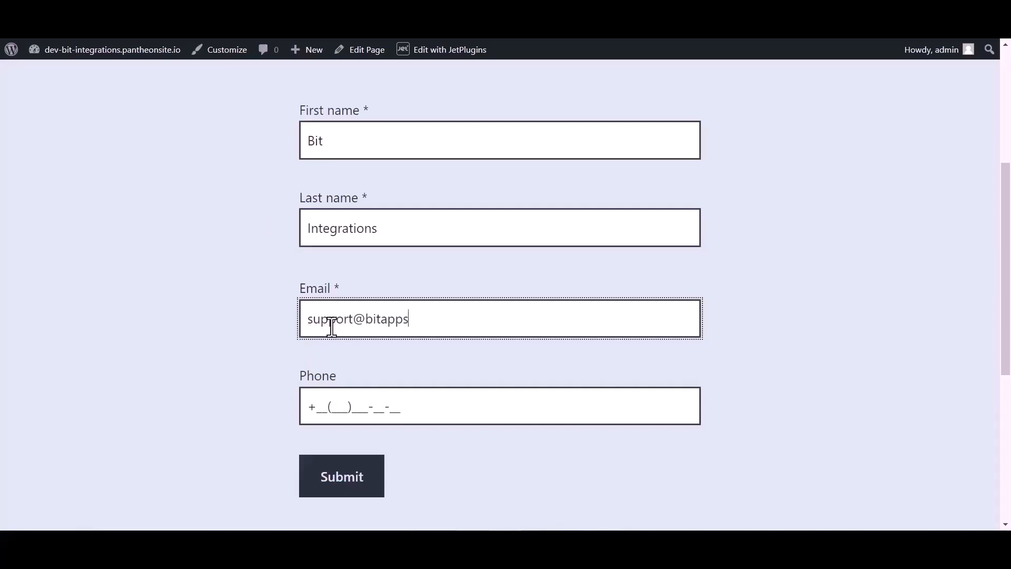
left_click(343, 400)
type("44(455)5")
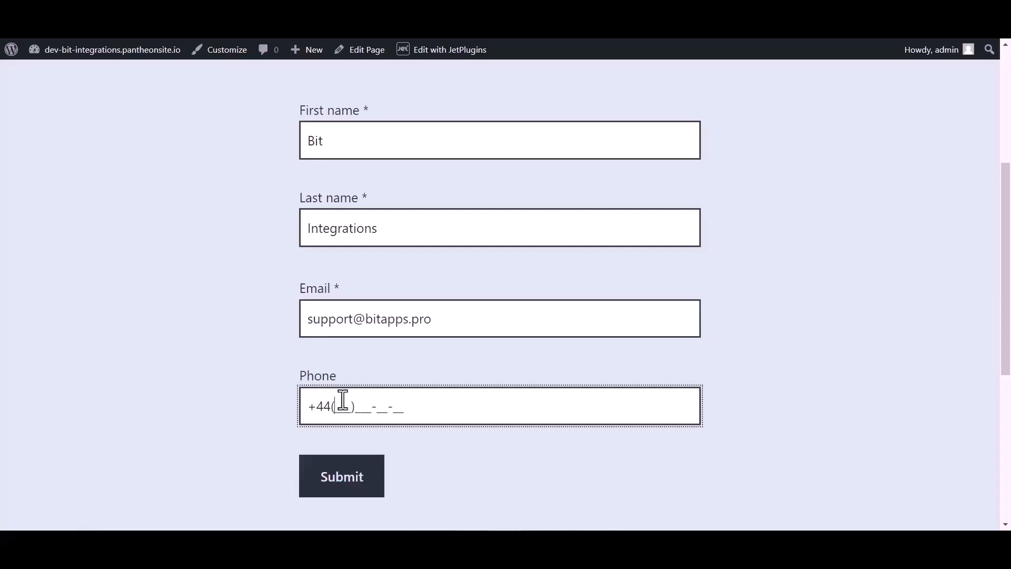
type("66-6")
left_click(340, 484)
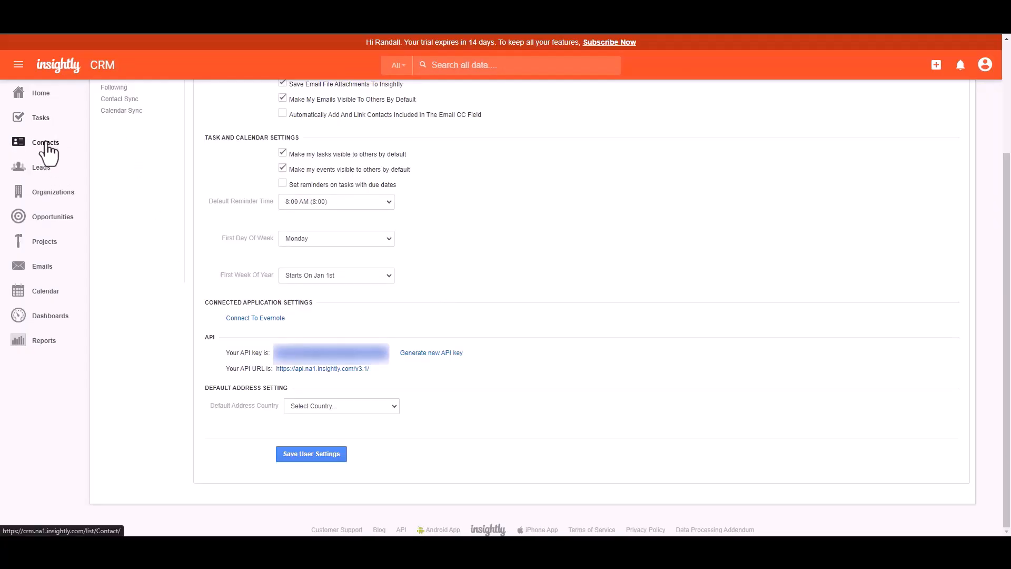
- Open the new Bit Integrations contact from Insightly's Contacts list to check its email and phone
left_click(45, 143)
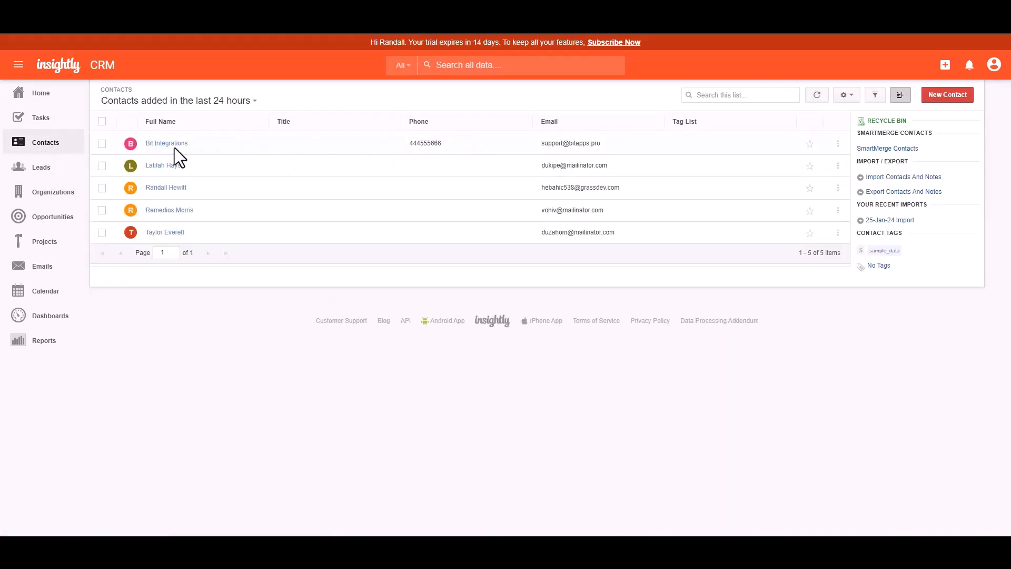
left_click(595, 142)
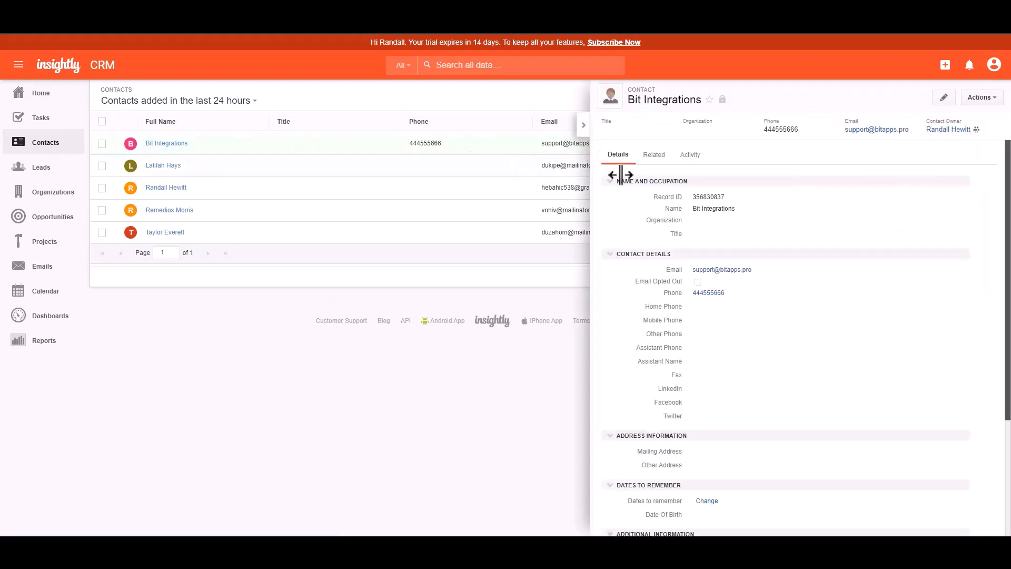